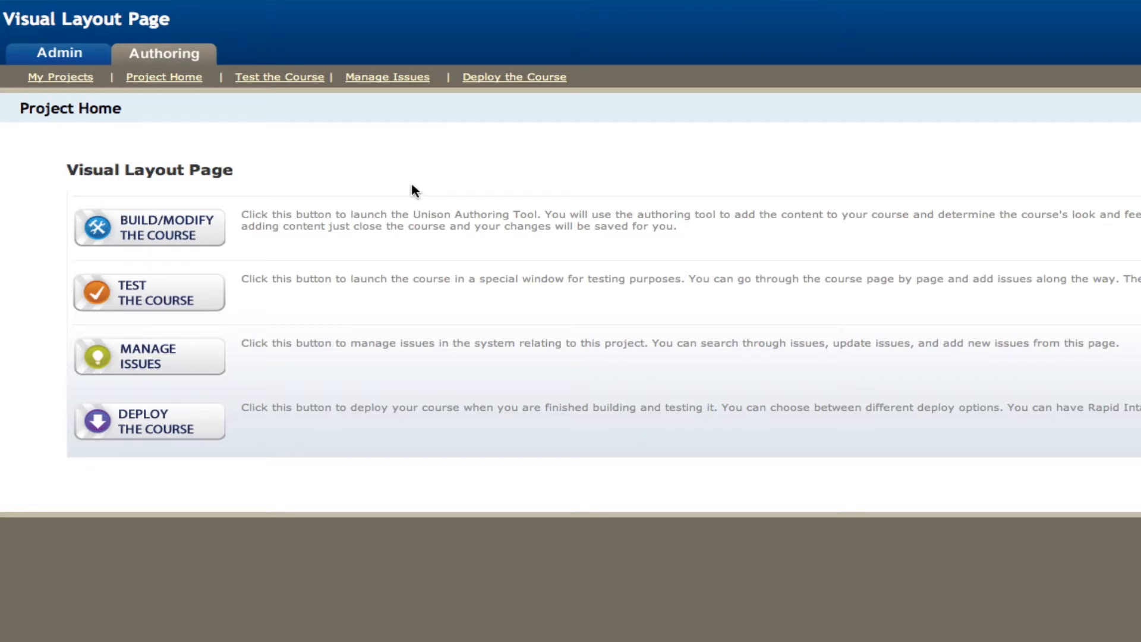
- Open the Visual Layout Page project for building and modifying in the authoring tool
left_click(201, 234)
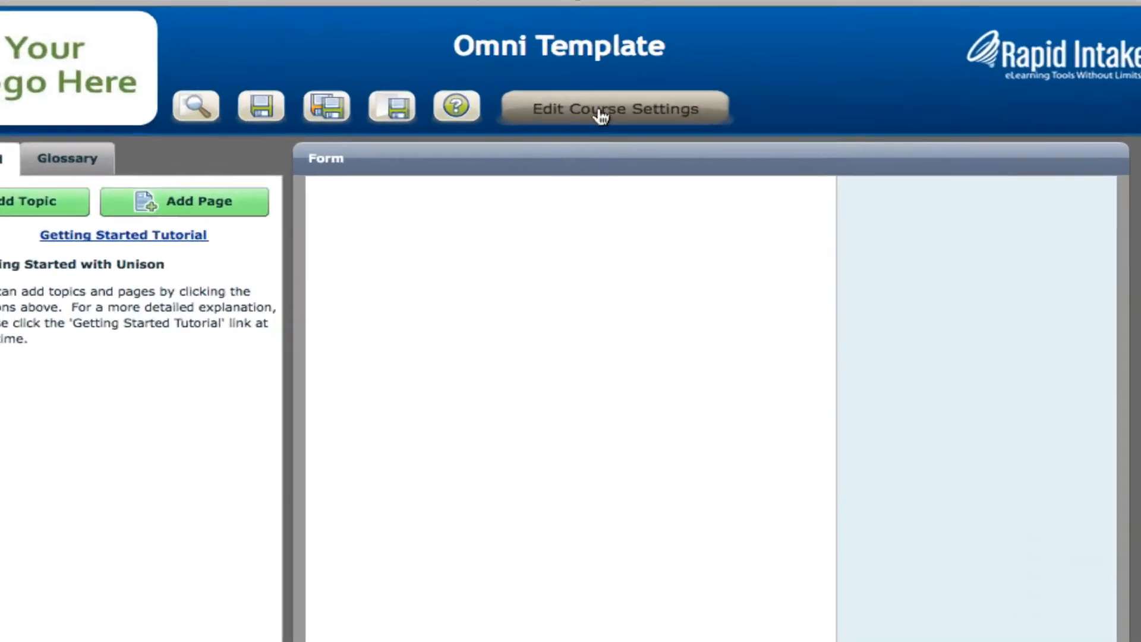
left_click(559, 118)
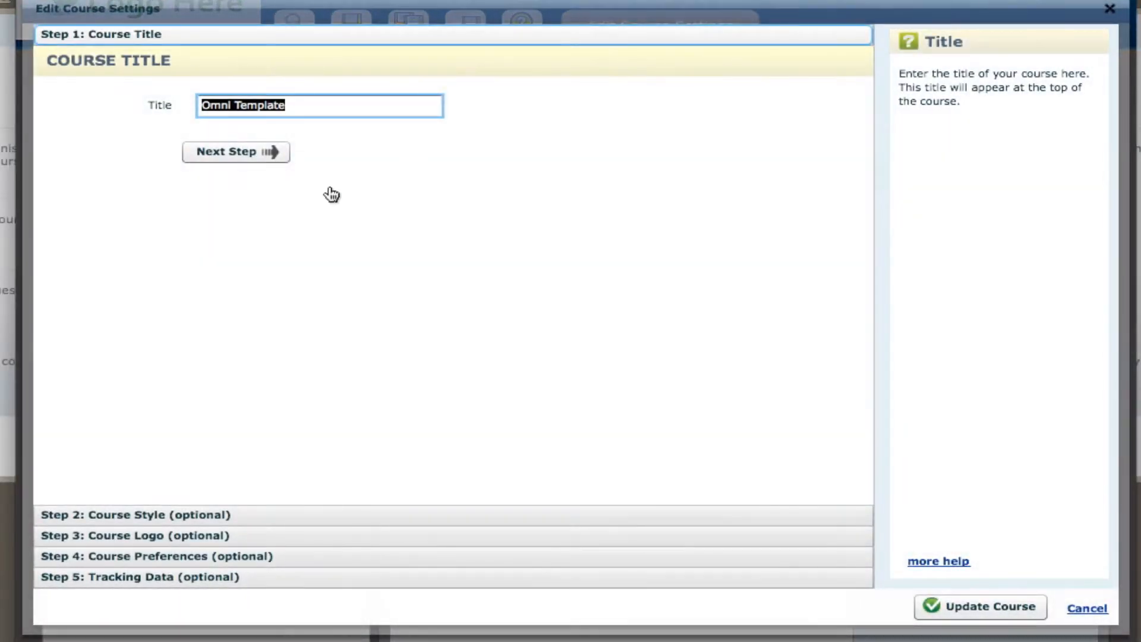
left_click(273, 155)
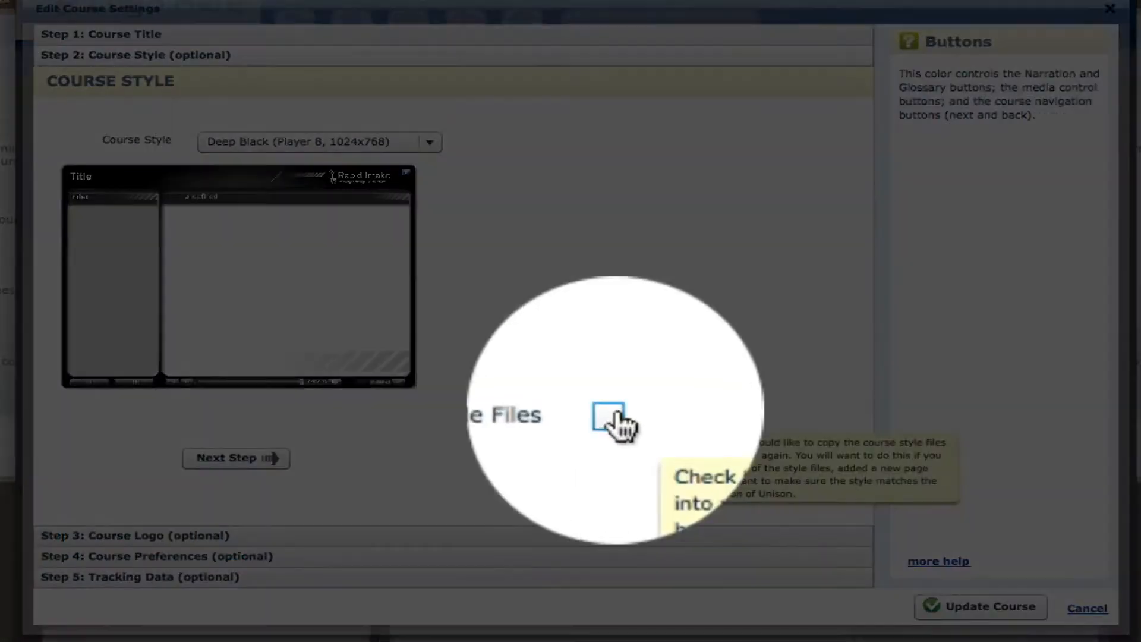
left_click(612, 412)
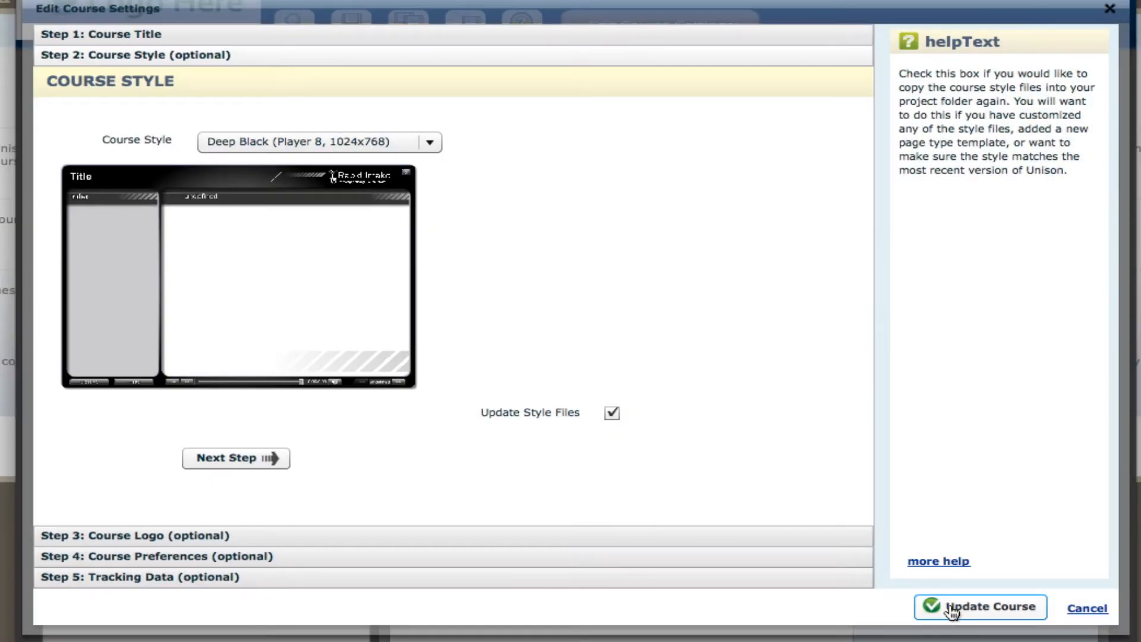
left_click(1099, 616)
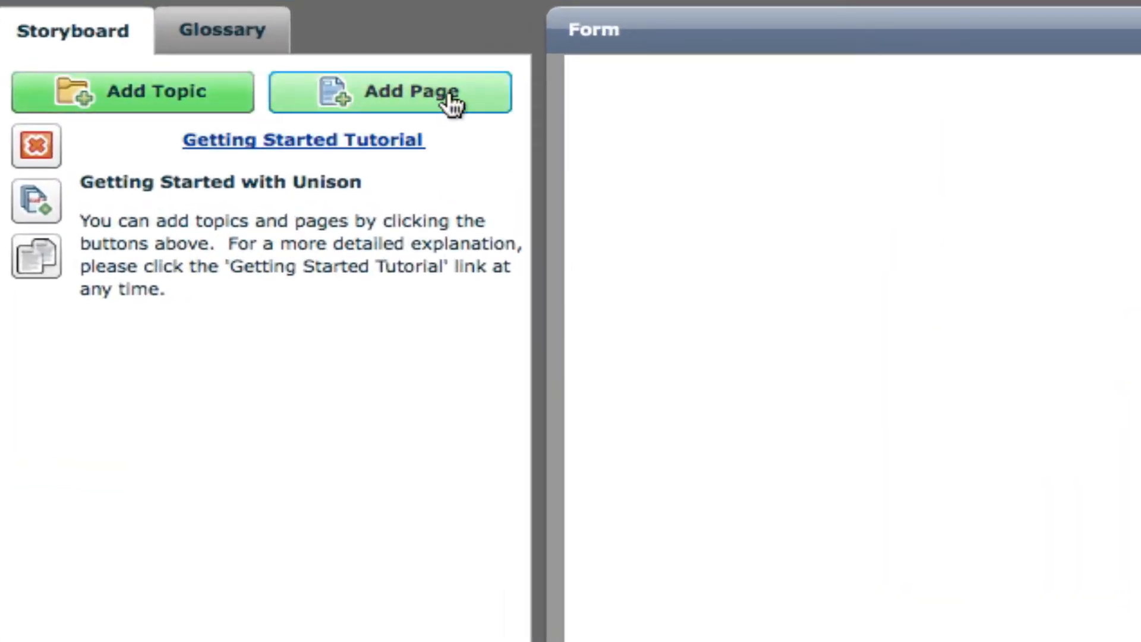
- Add a new page to the storyboard using the Visual Layout Page template and accept the spell-checking dictionary notice
left_click(366, 165)
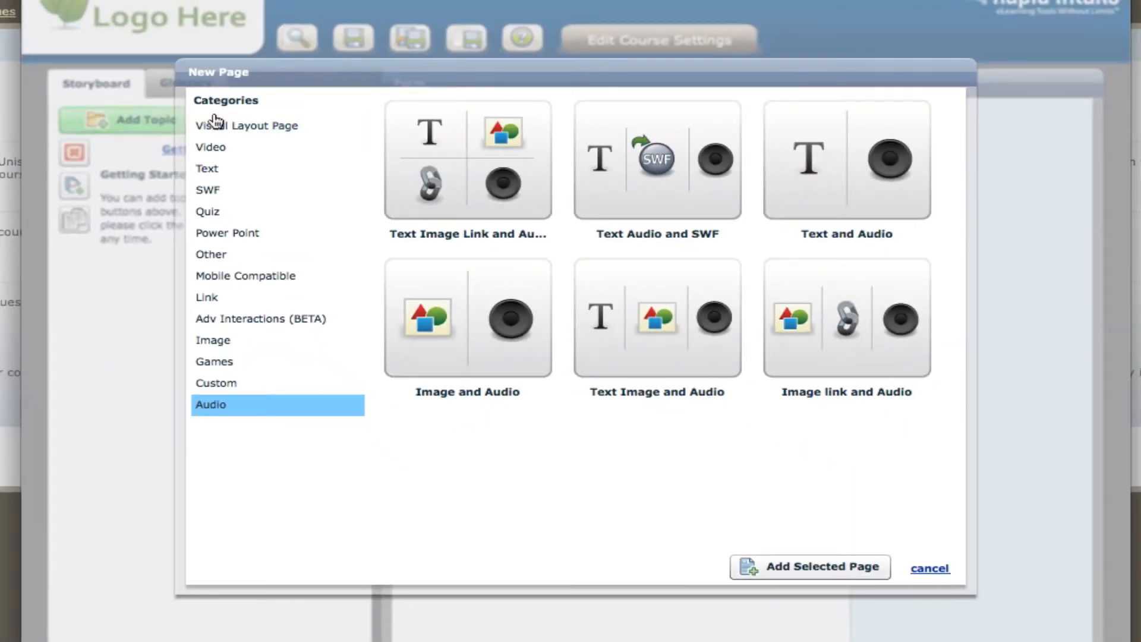
left_click(206, 132)
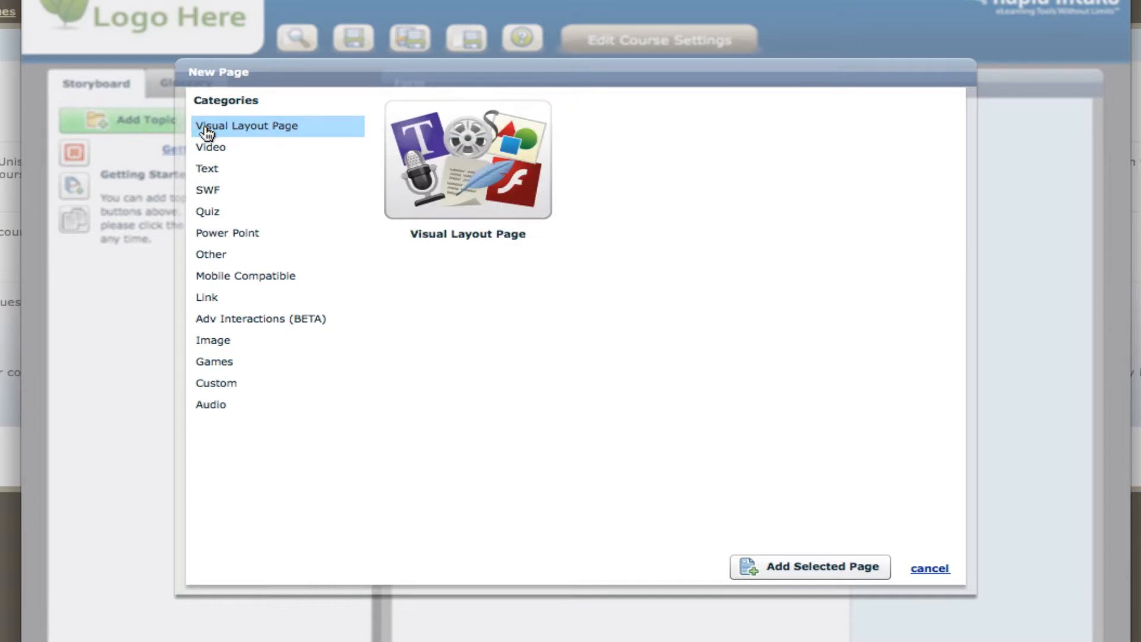
left_click(456, 219)
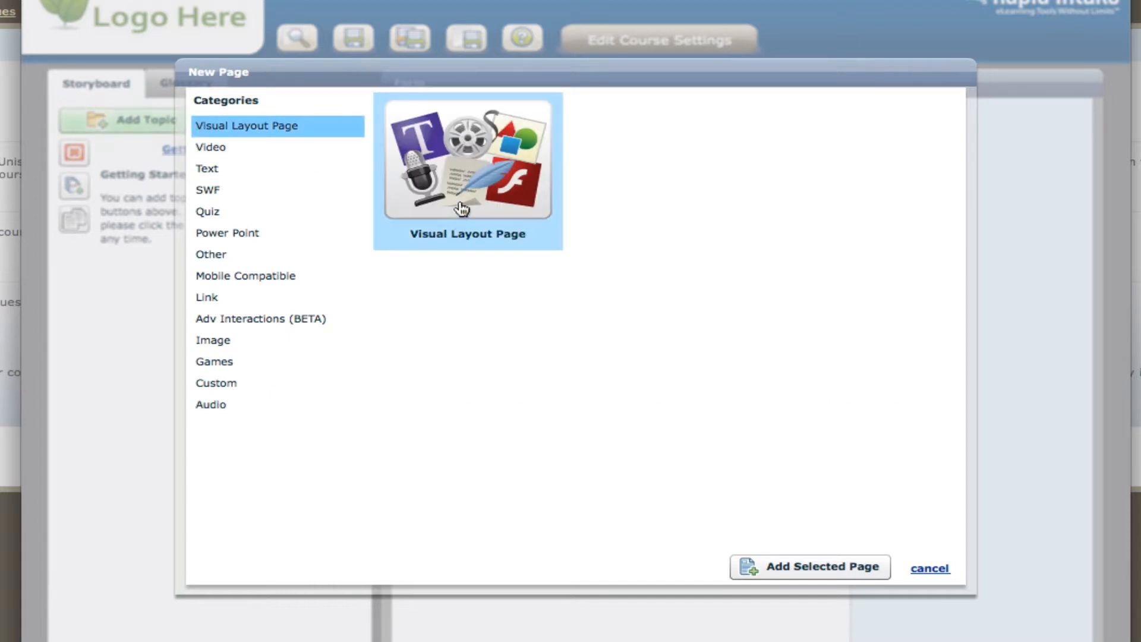
left_click(816, 573)
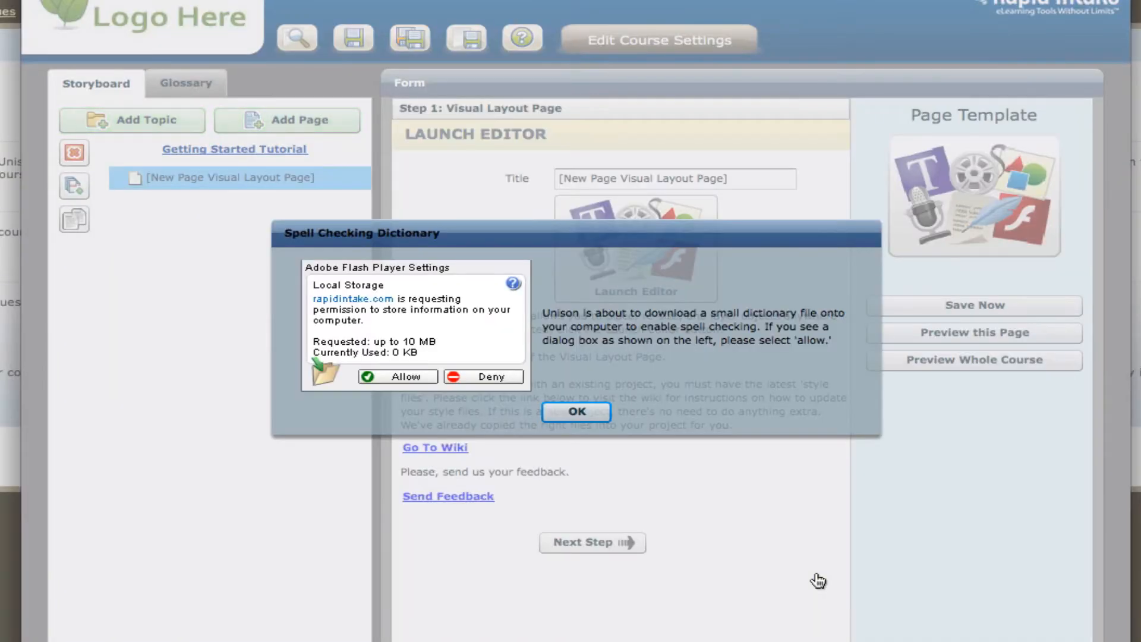
left_click(587, 416)
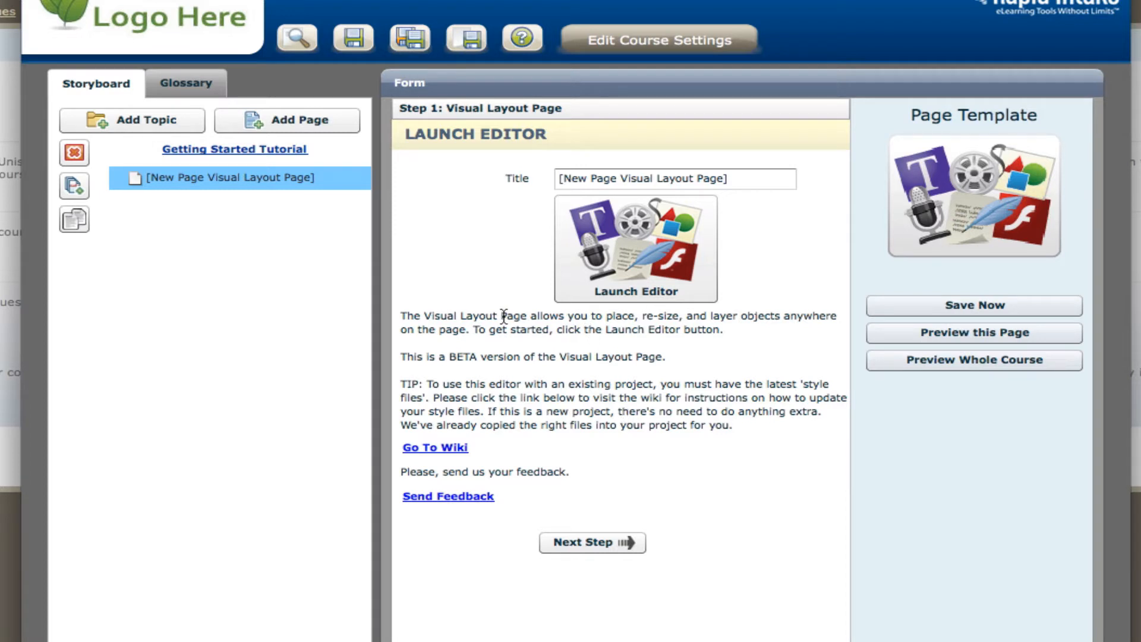
- Review the new page's optional advanced settings, including the Link ID and narration fields, and return to its launch section
scroll(535, 416, "down", 2)
left_click(558, 490)
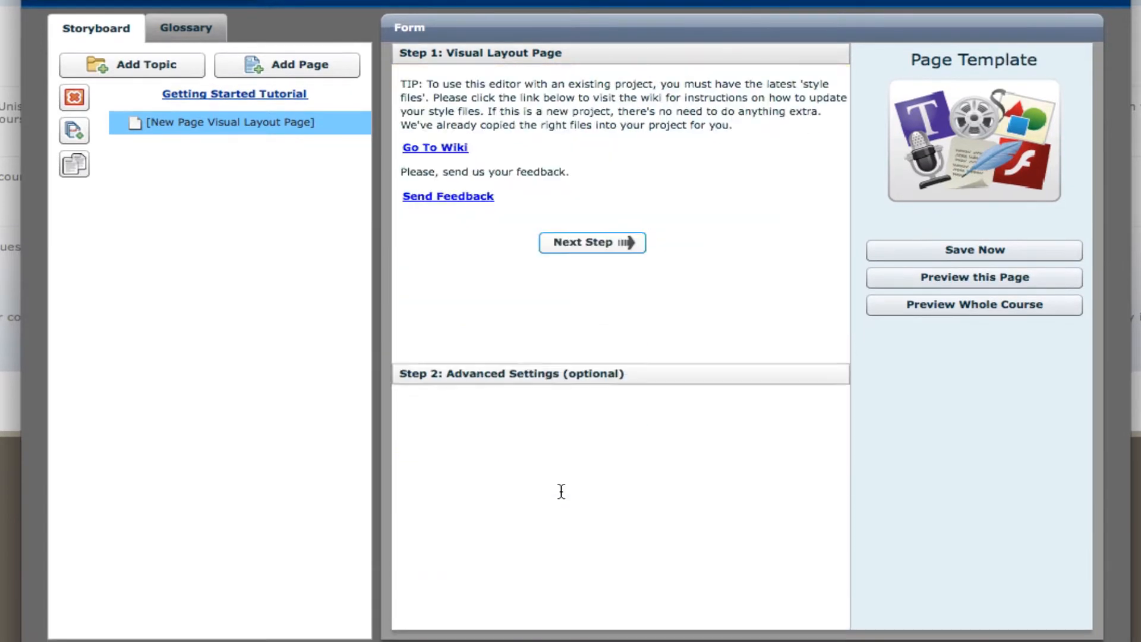
left_click(517, 400)
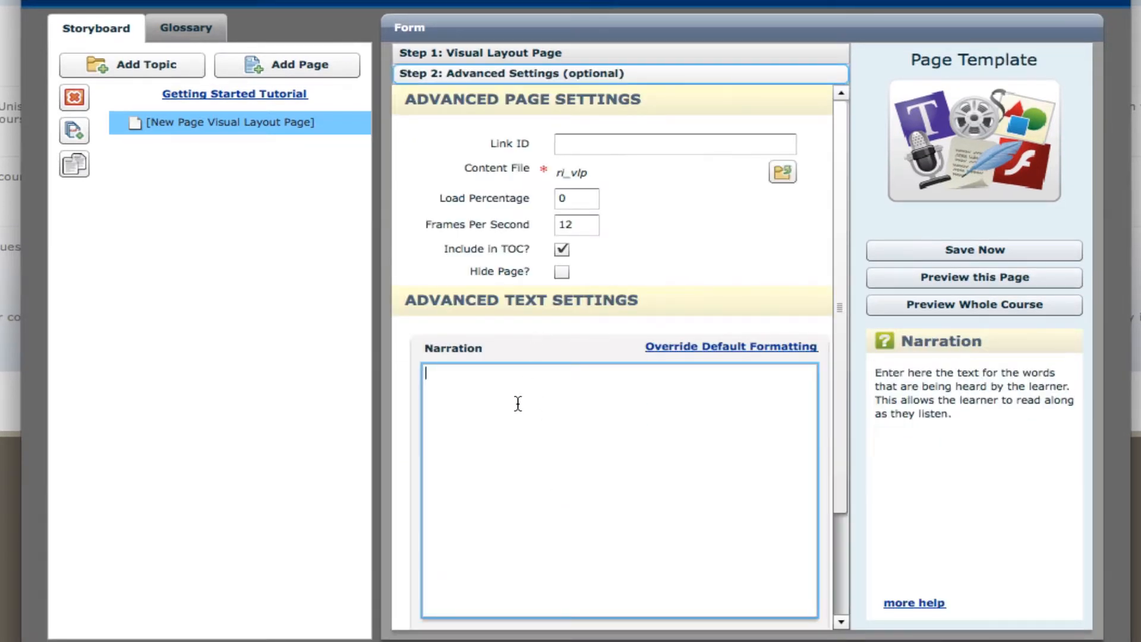
left_click(617, 147)
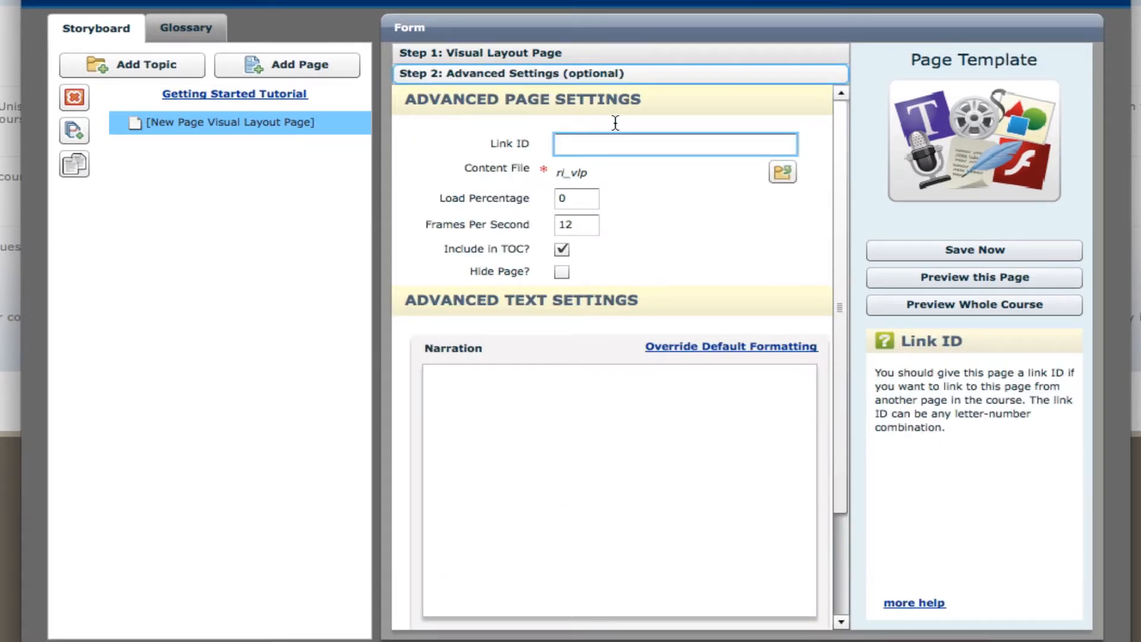
left_click(639, 56)
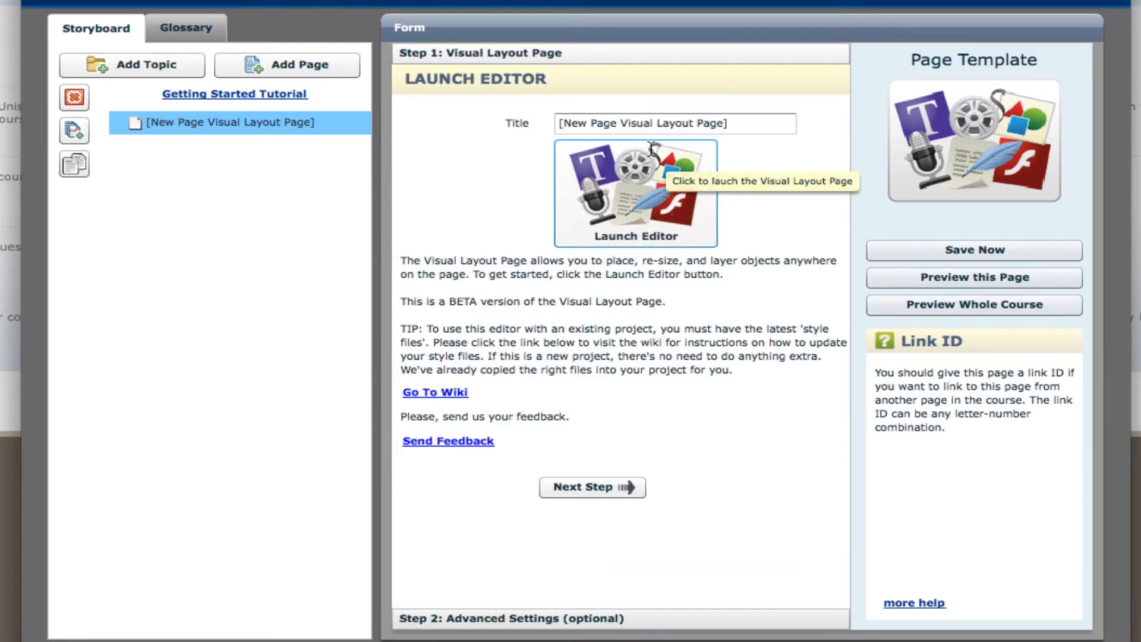
- Launch the Visual Layout Page editor and add a text field reading "This is the text field"
left_click(635, 212)
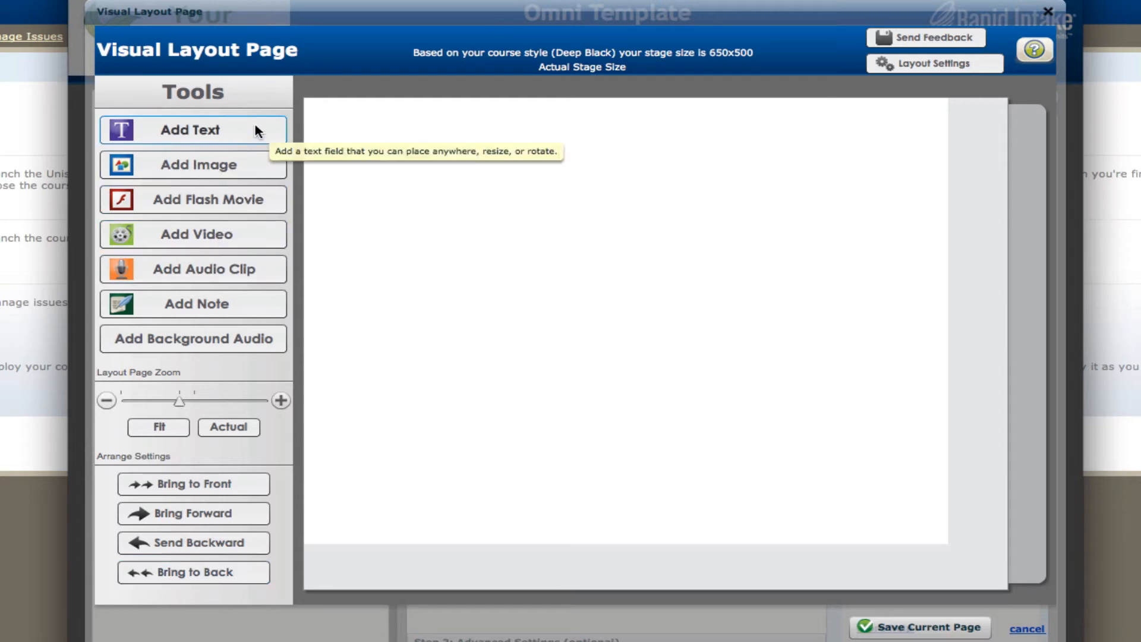
left_click(233, 132)
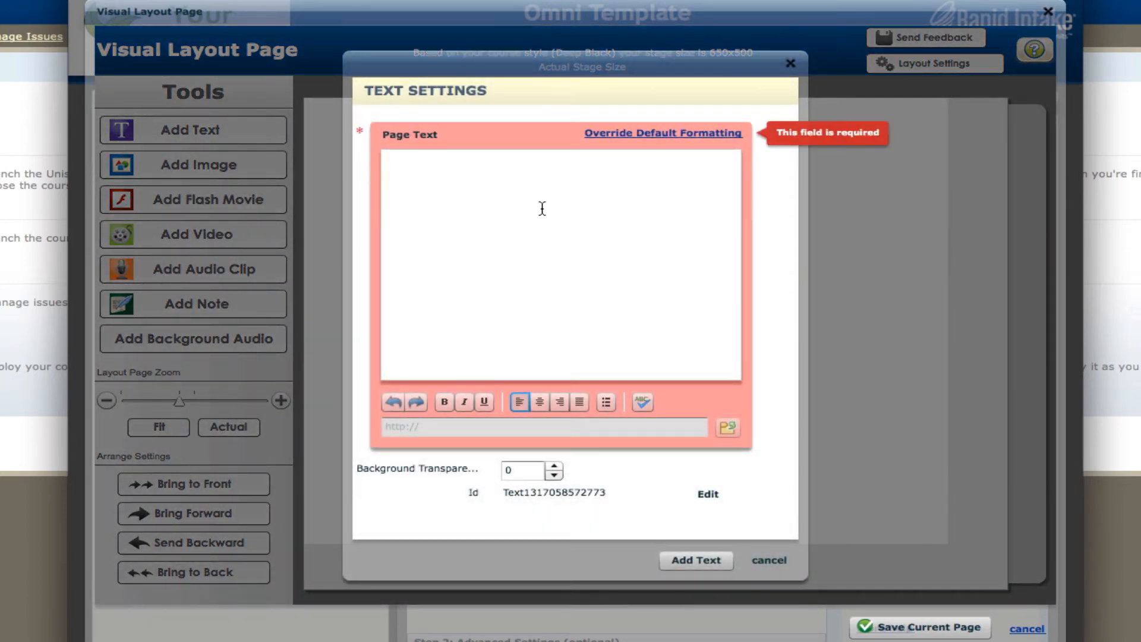
left_click(542, 208)
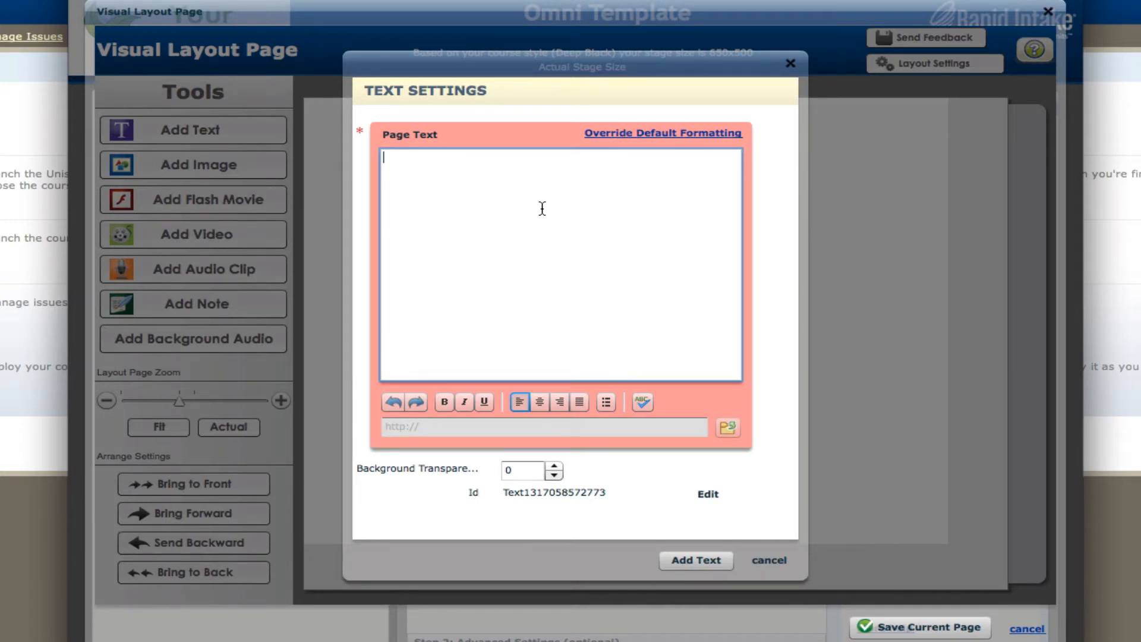
type("This is the text field")
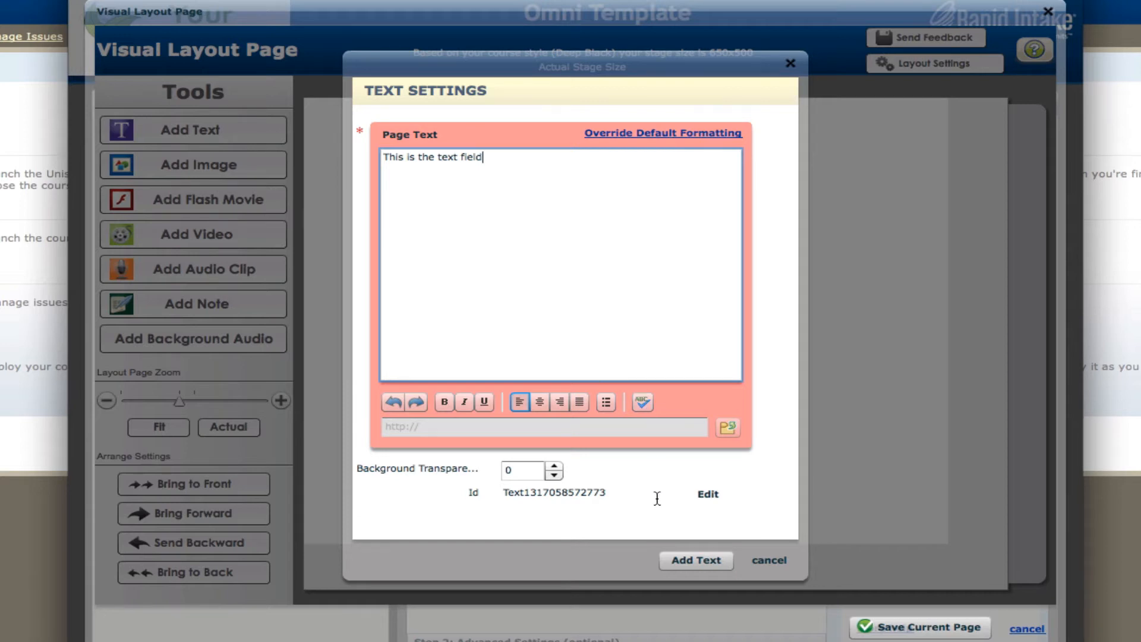
left_click(678, 559)
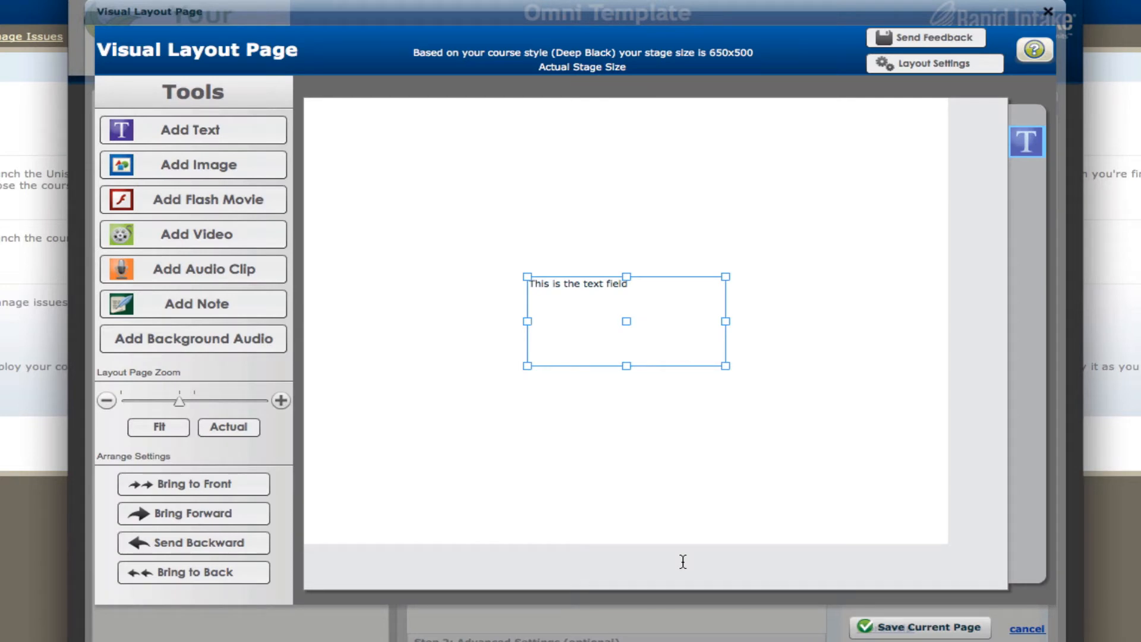
- Move the "This is the text field" text box to the upper-left corner of the stage and deselect it
left_click_drag(582, 291, 380, 129)
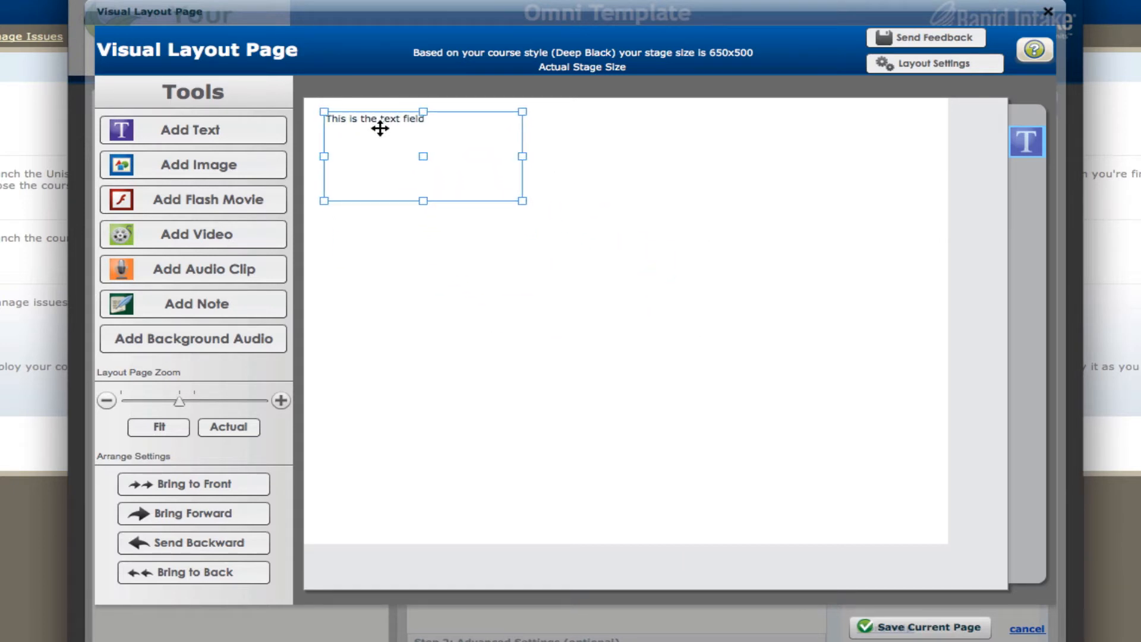
key("super+Tab")
left_click(764, 134)
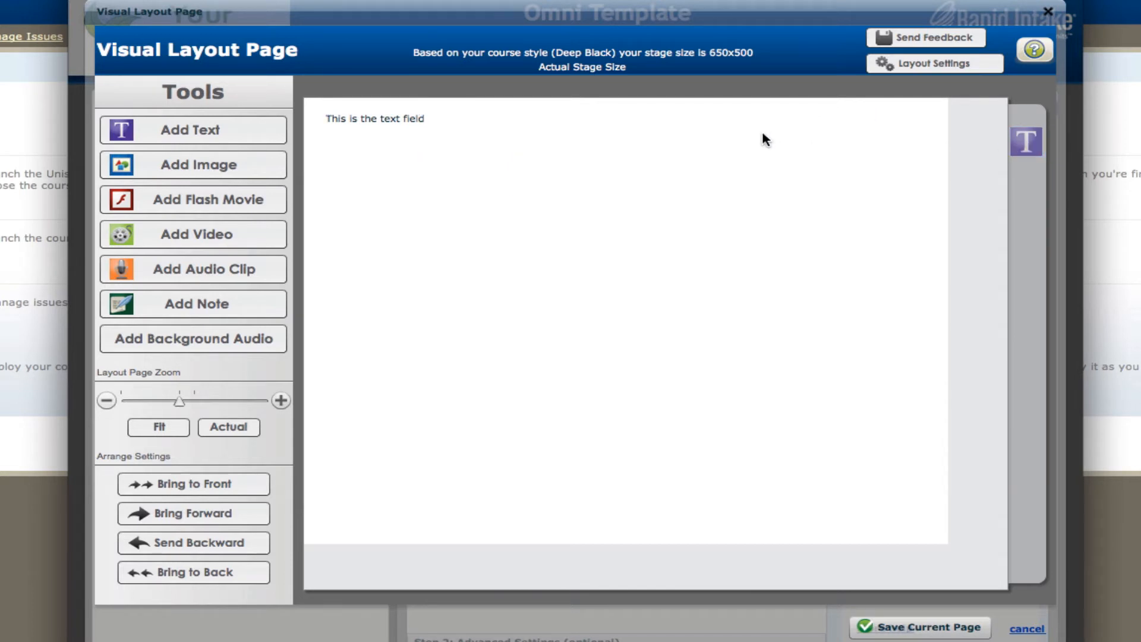
- Add a second text field reading "Sample text 2" and place it in the upper-right area of the stage
left_click(273, 133)
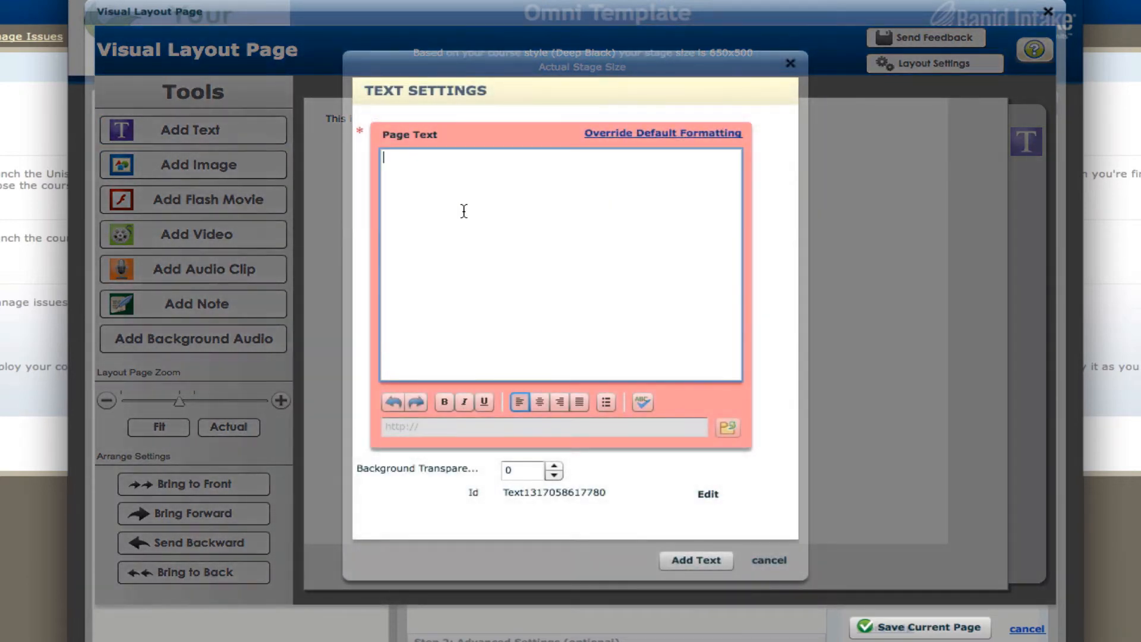
type("Sample text 2")
left_click(677, 558)
left_click_drag(653, 308, 789, 166)
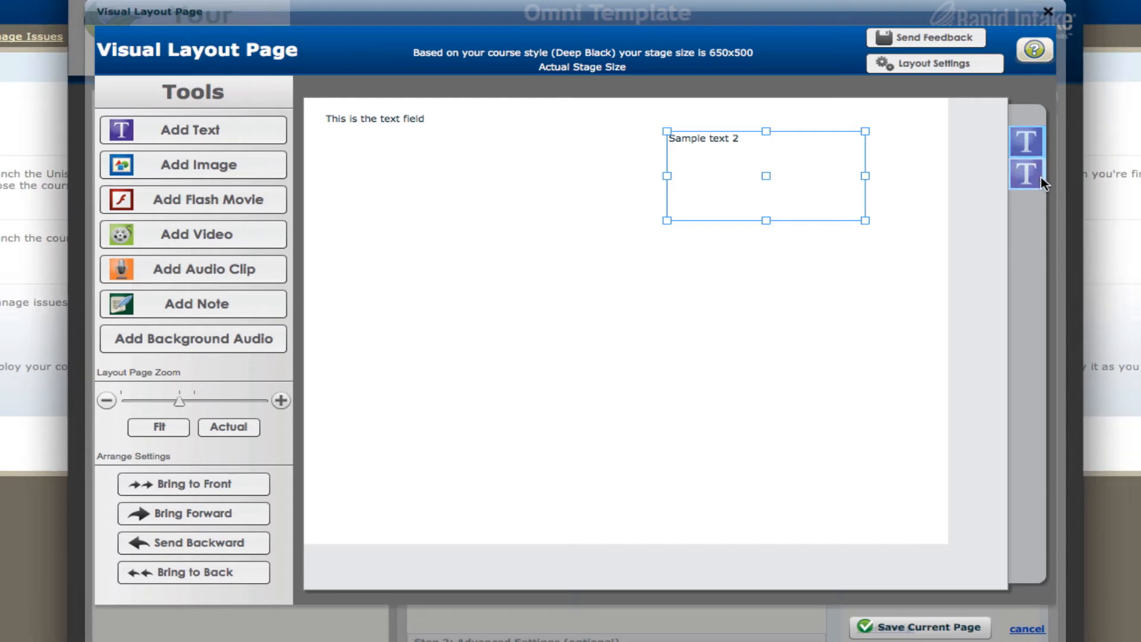
left_click(1032, 143)
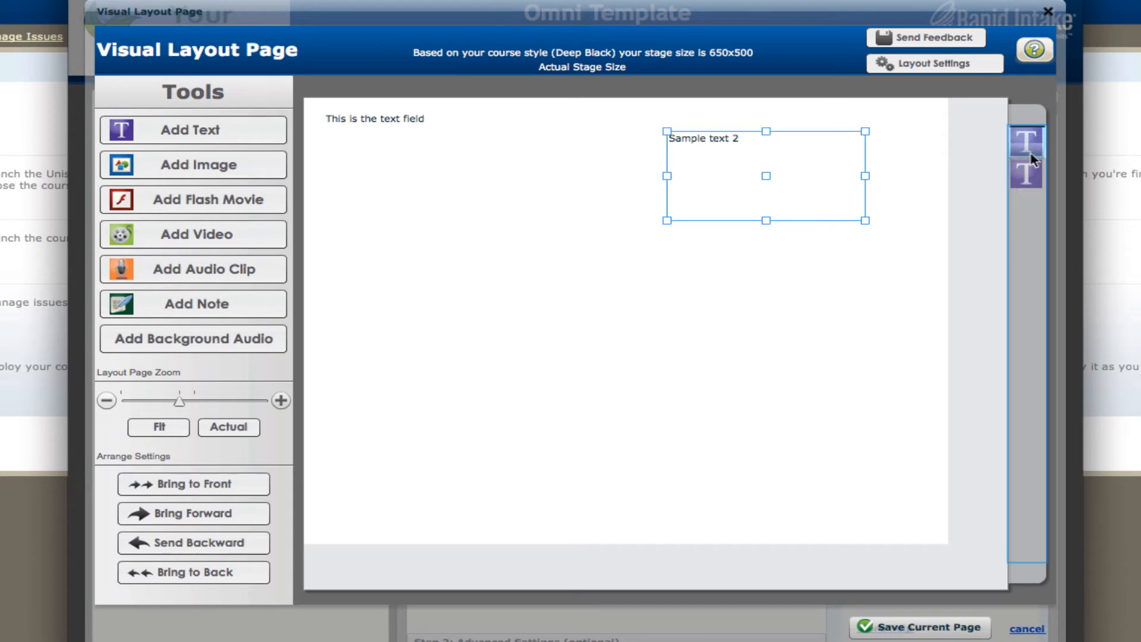
mouse_move(1031, 154)
left_mouse_down()
mouse_move(1030, 195)
mouse_move(1032, 153)
left_mouse_up()
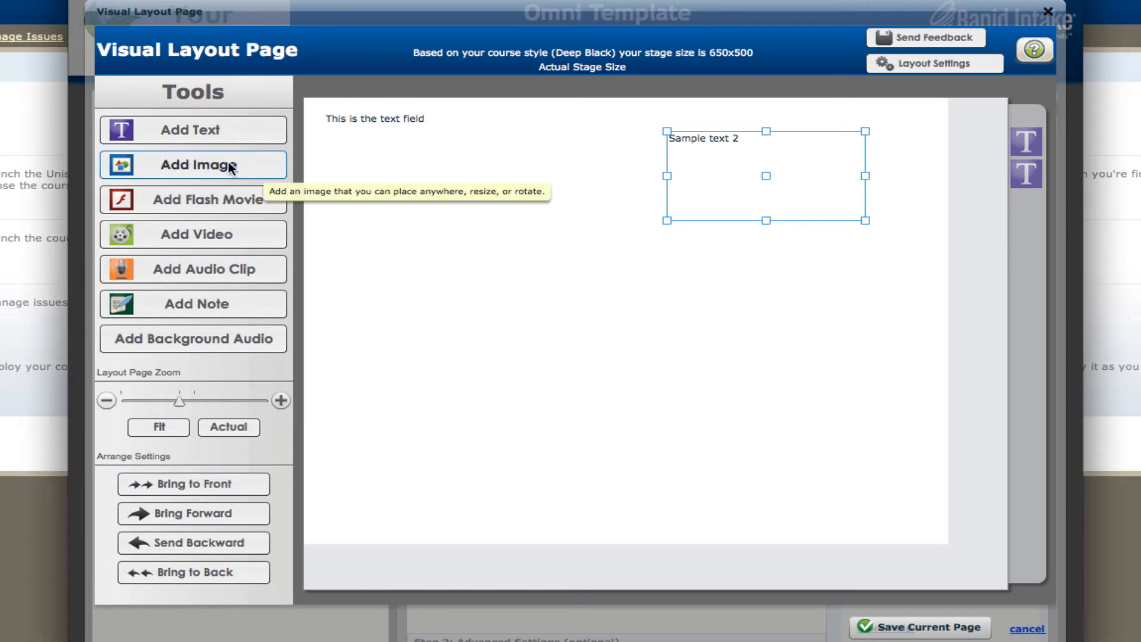
- Insert the image 061.jpg from the media library and place it directly below the "This is the text field" text
left_click(254, 160)
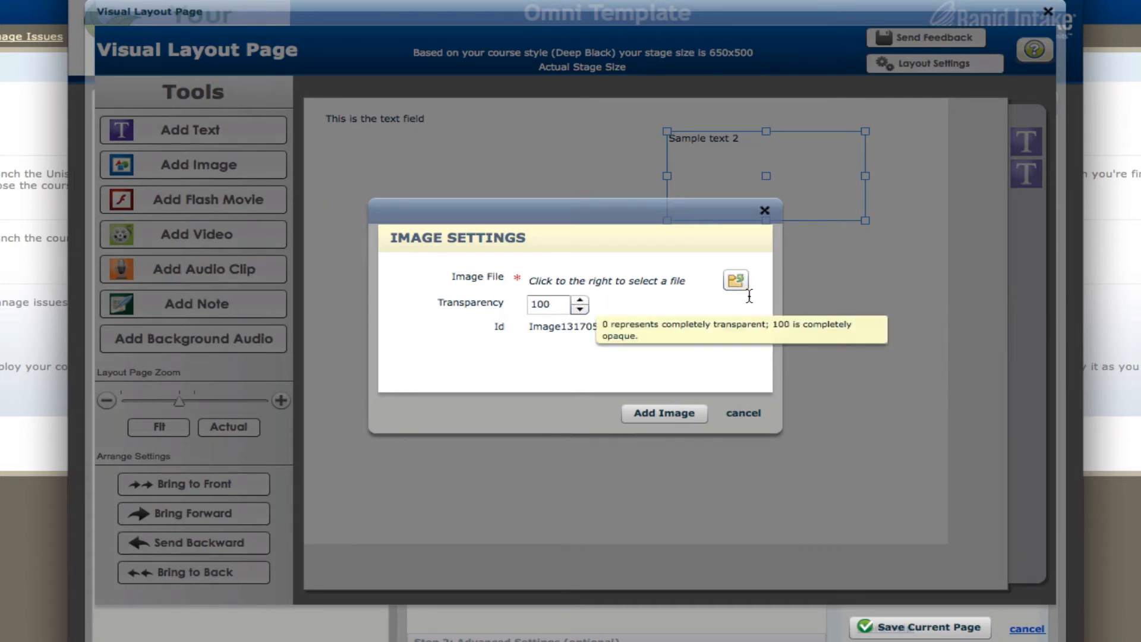
left_click(732, 281)
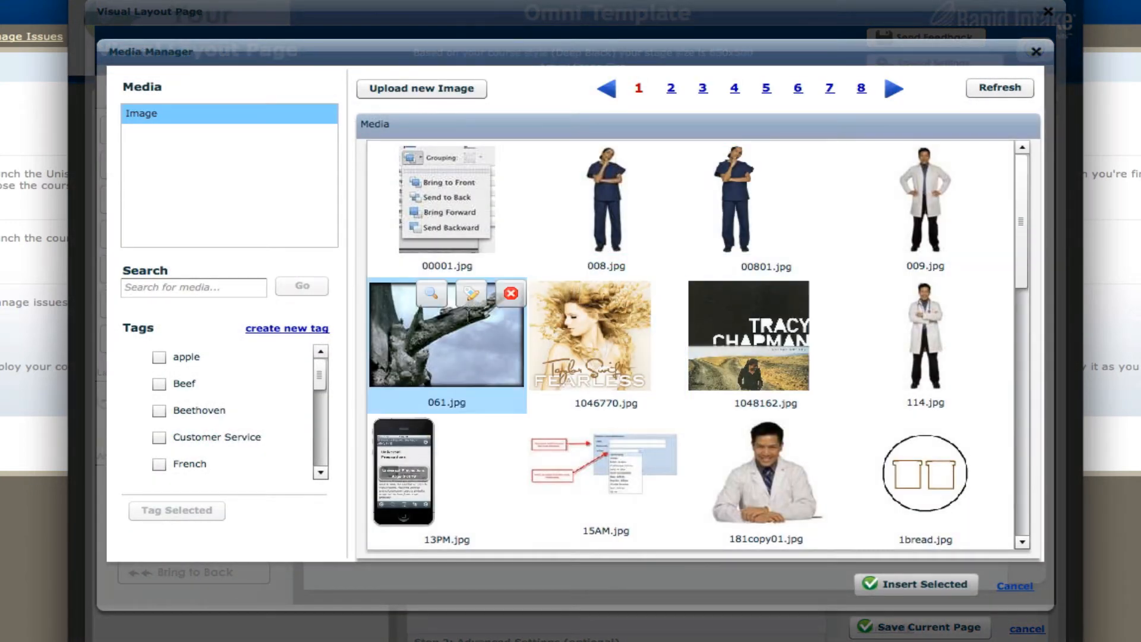
left_click(431, 293)
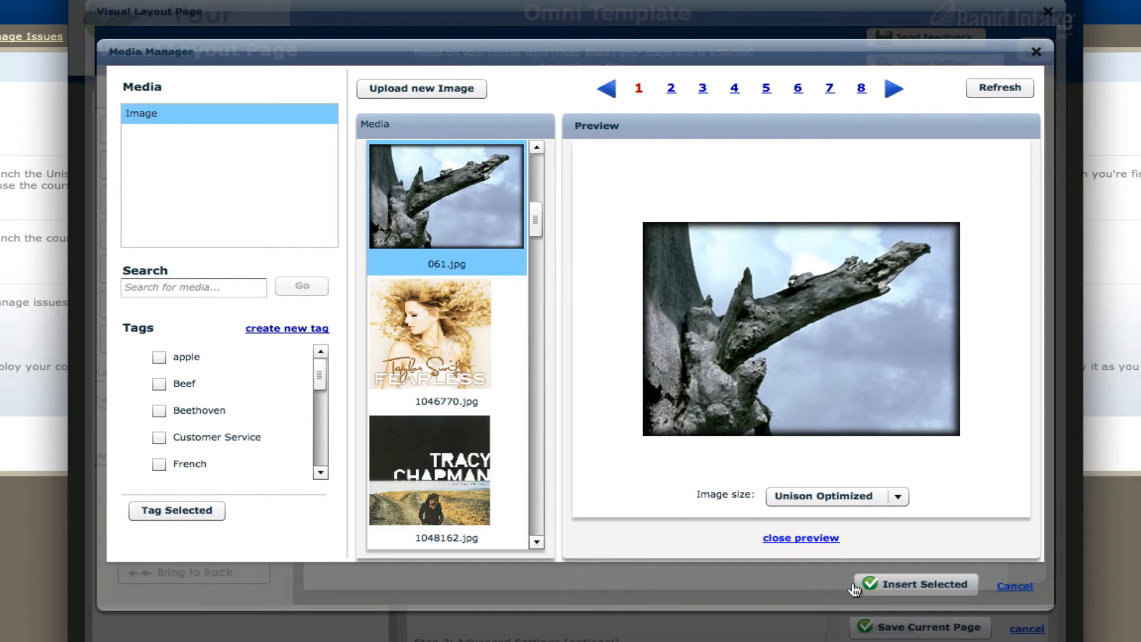
left_click(886, 586)
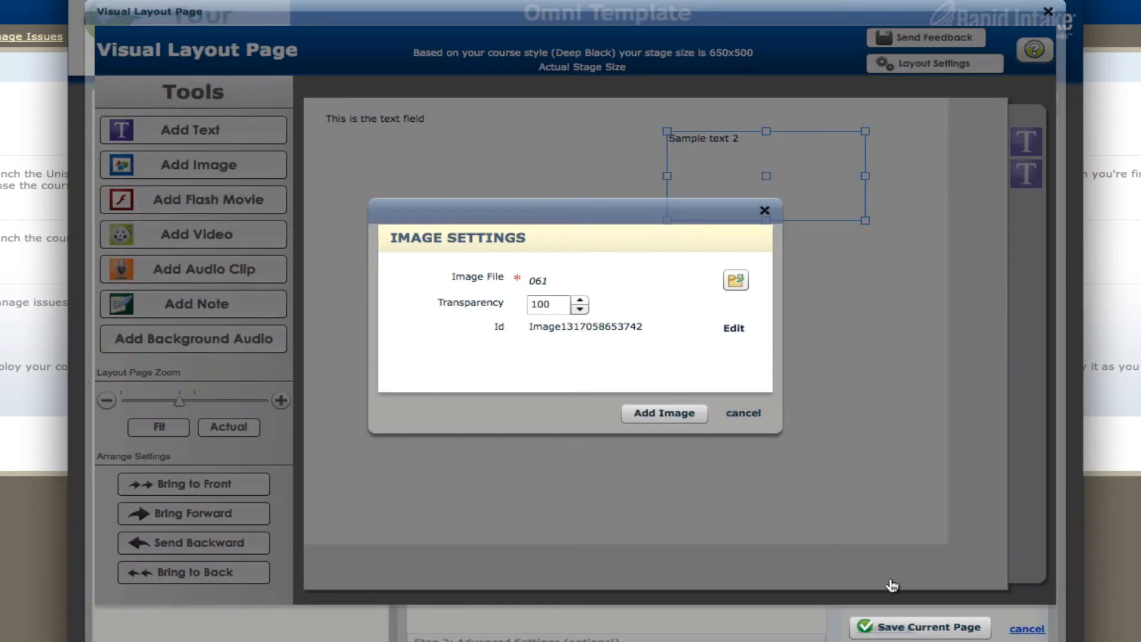
left_click(661, 411)
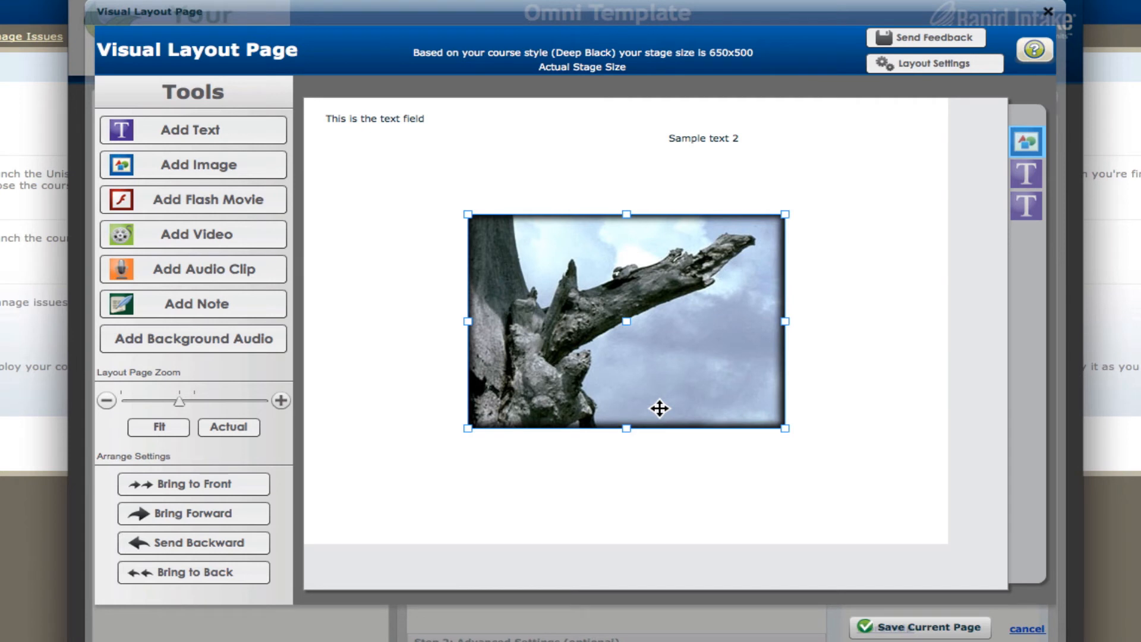
left_click_drag(660, 408, 538, 306)
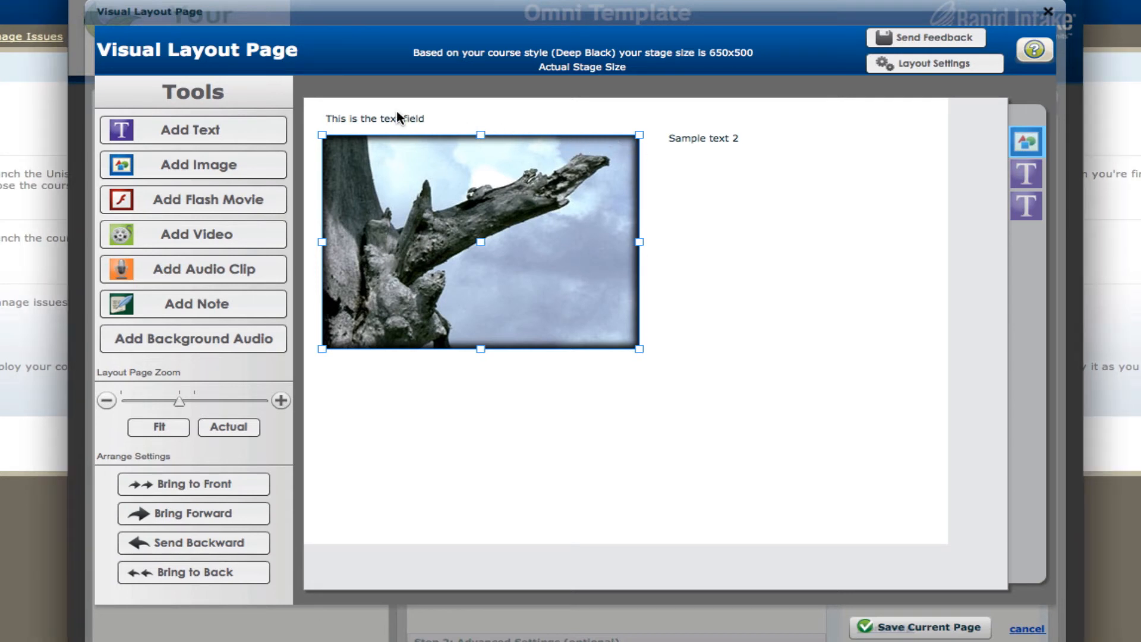
- Move "This is the text field" onto the upper part of the tree image and reorder the image layer beneath both text layers
left_click_drag(400, 117, 419, 180)
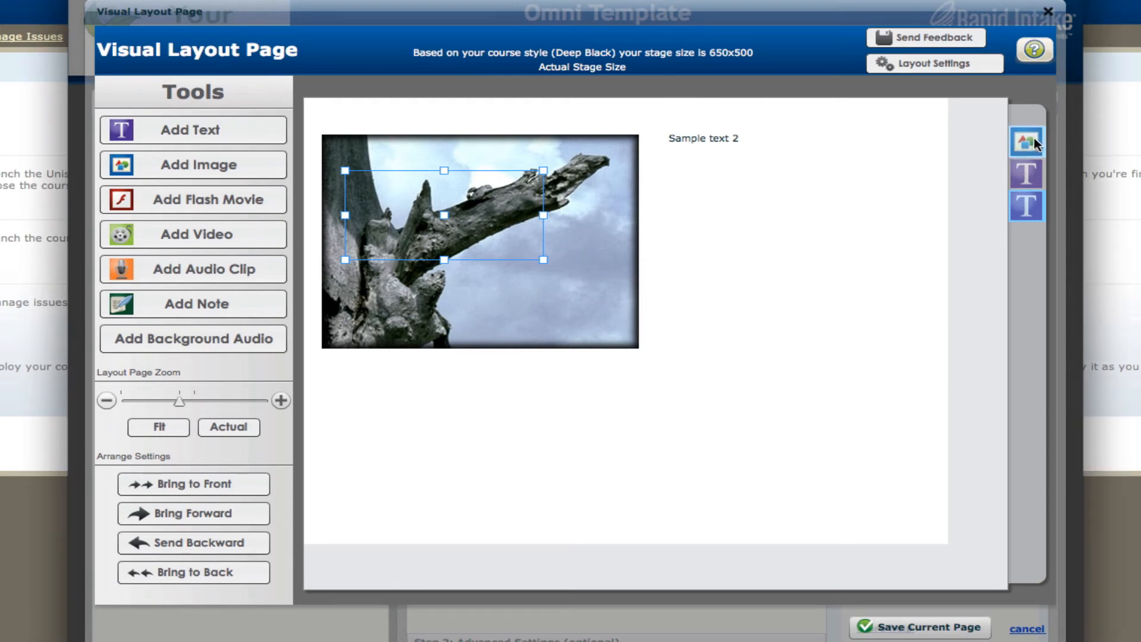
left_click_drag(1034, 144, 1026, 245)
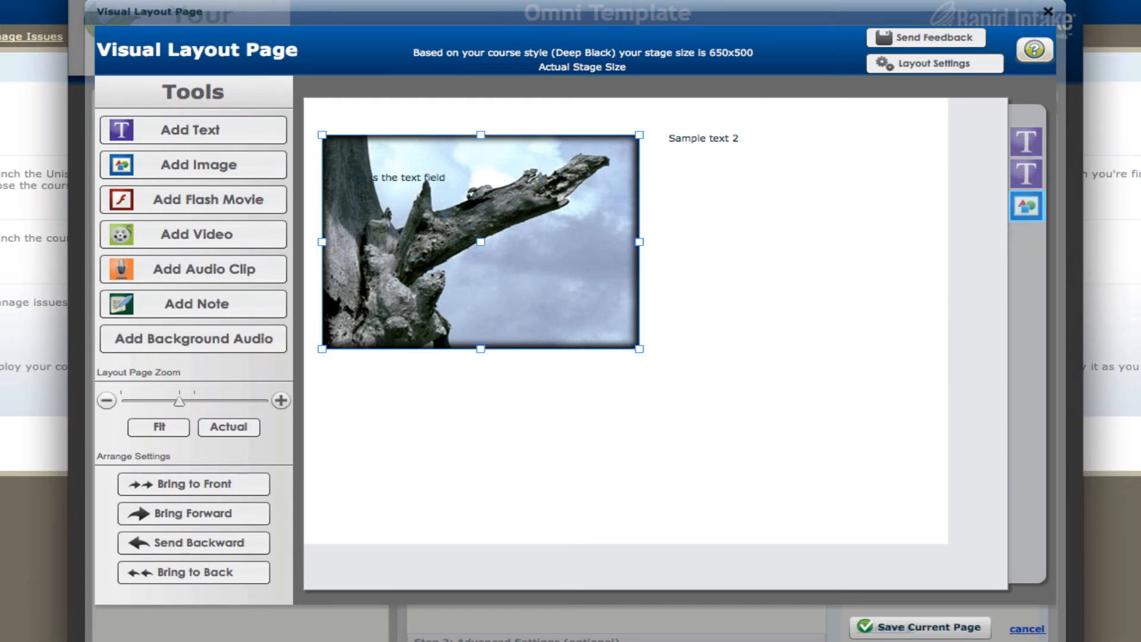
left_click_drag(331, 176, 433, 152)
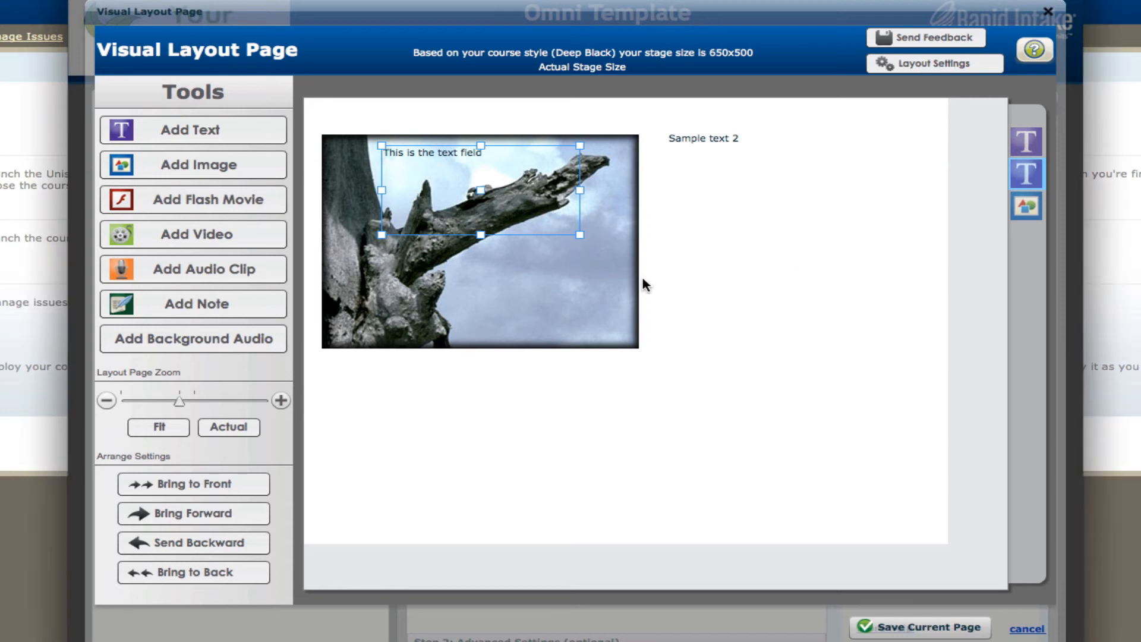
left_click(599, 277)
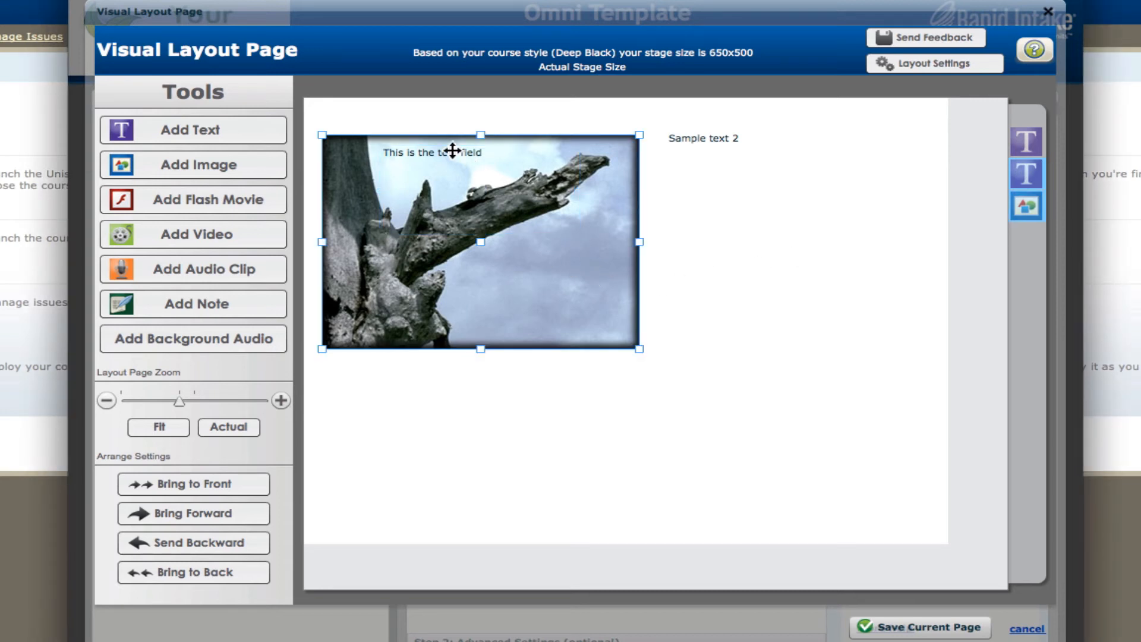
- Move the tree image and its overlaid text slightly up toward the upper edge of the stage
mouse_move(476, 184)
left_mouse_down()
mouse_move(472, 172)
mouse_move(554, 257)
mouse_move(490, 212)
mouse_move(476, 168)
left_mouse_up()
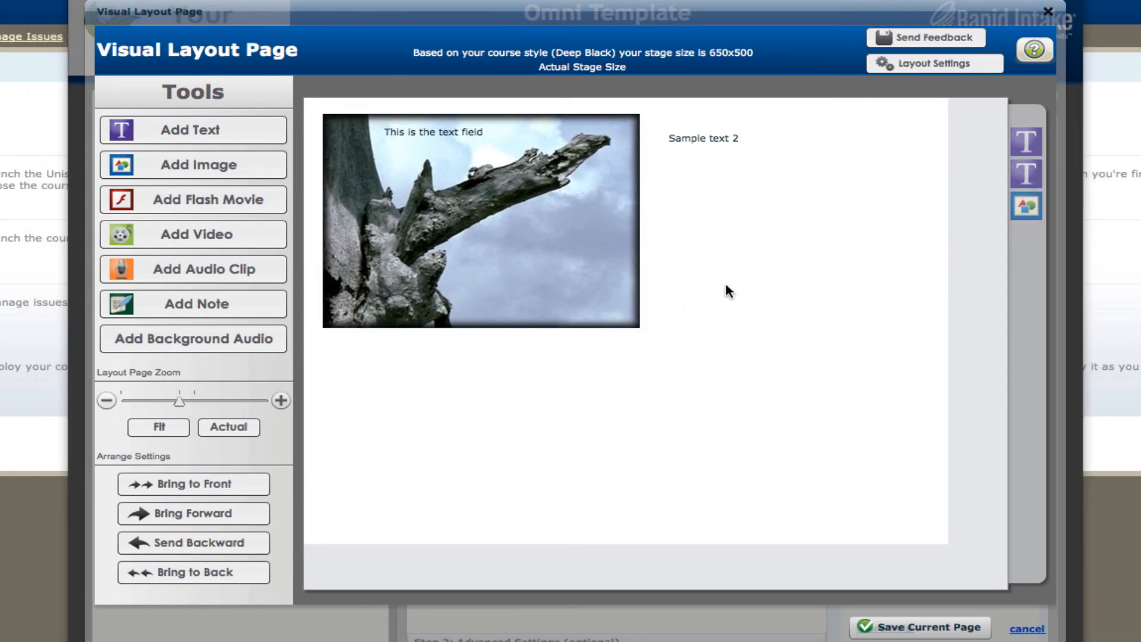
- Insert the image 181copy01.jpg from the media library beside the tree image, layered beneath both text fields
left_click(202, 164)
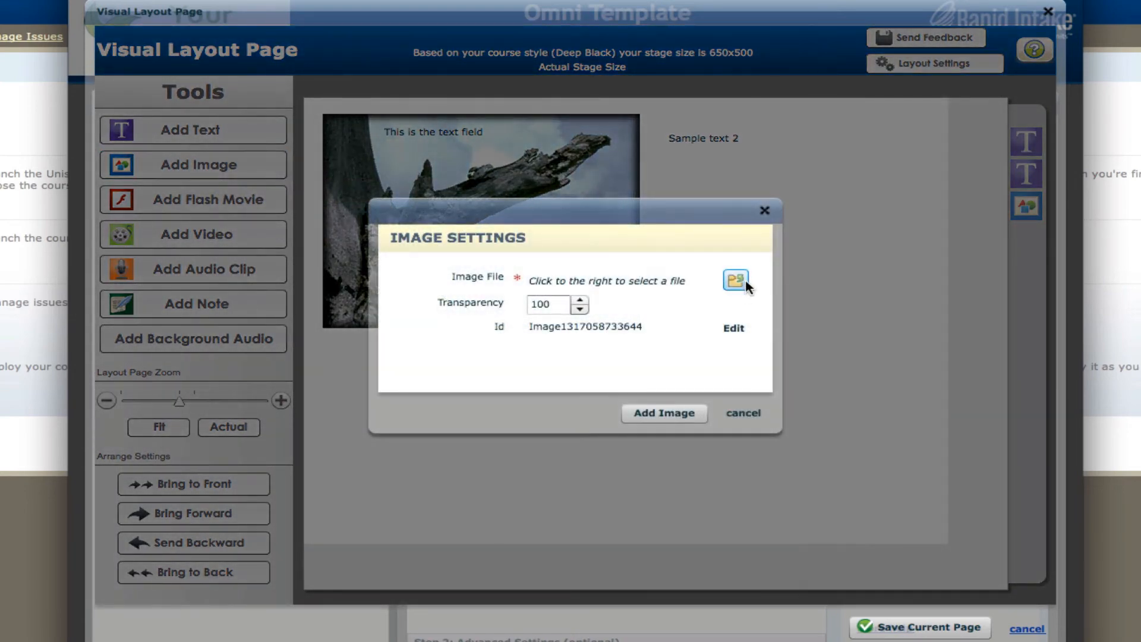
left_click(736, 280)
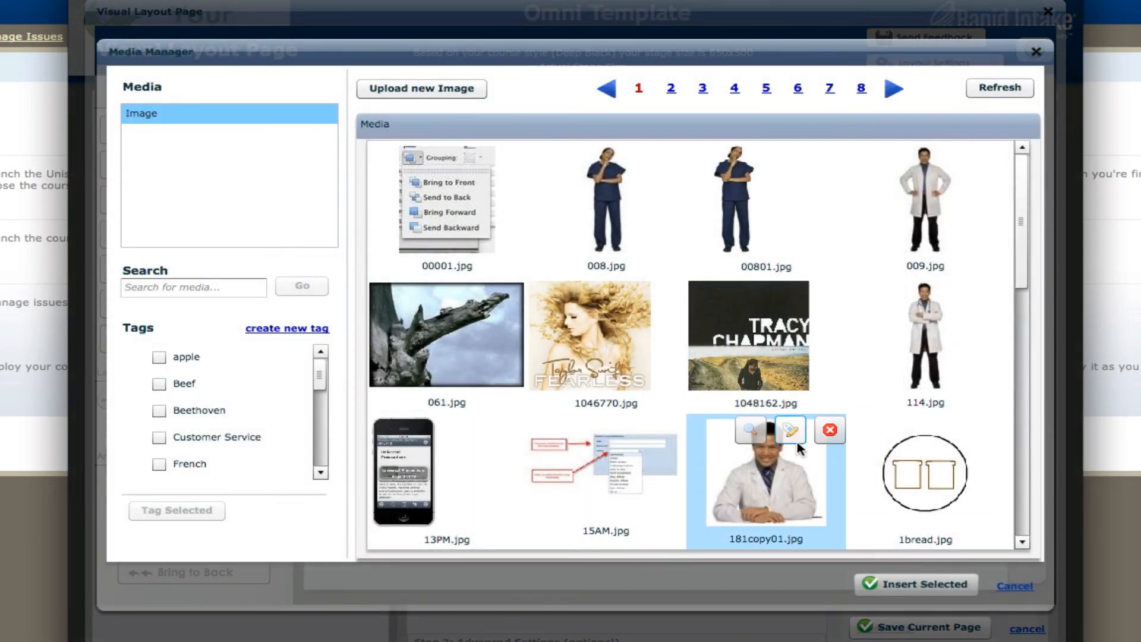
left_click(766, 475)
left_click(911, 585)
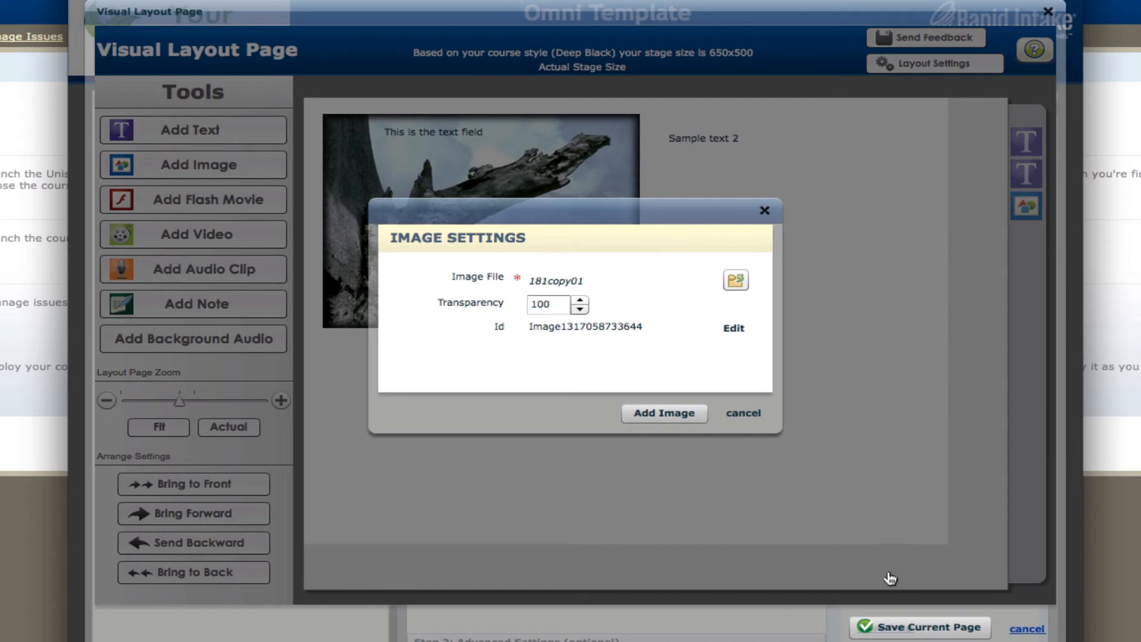
left_click(666, 411)
left_click_drag(646, 344, 813, 262)
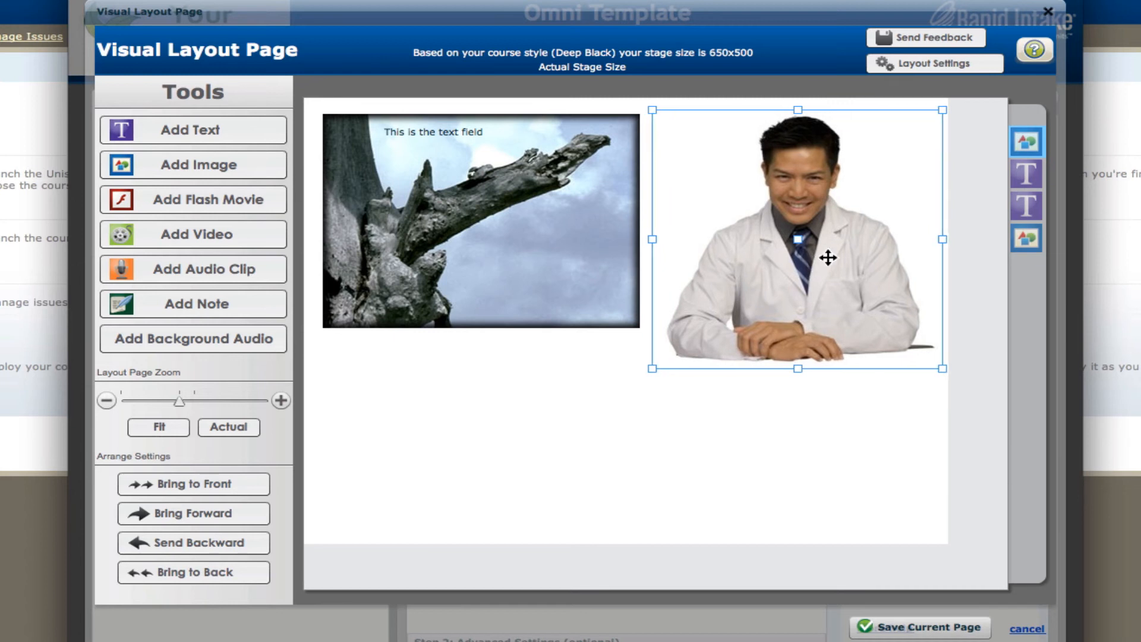
left_click_drag(1029, 173, 1028, 229)
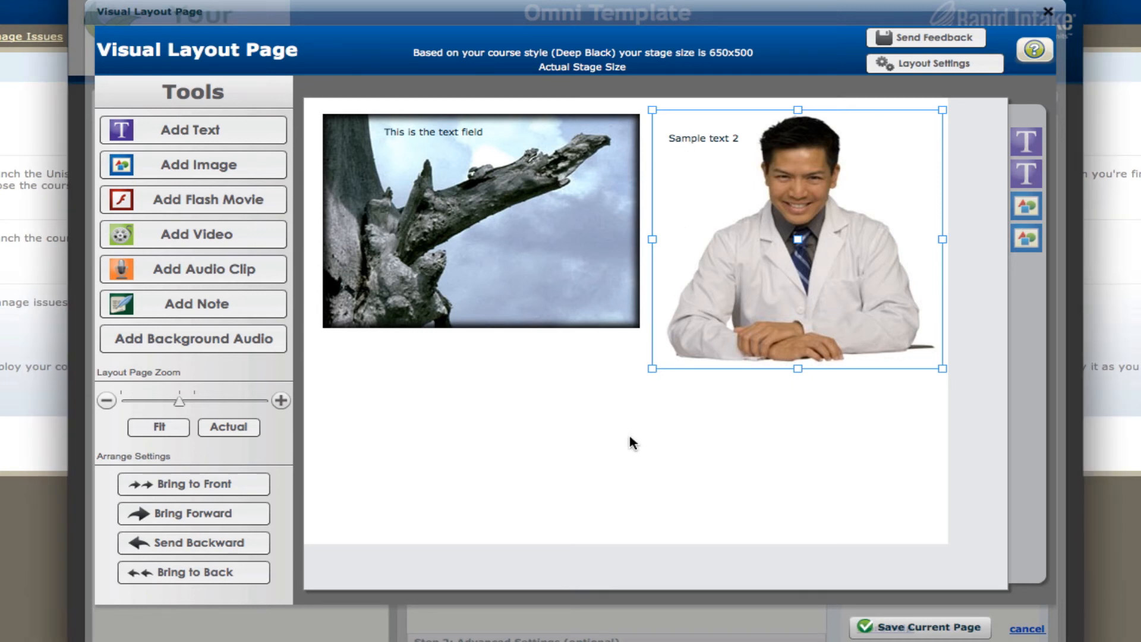
left_click(606, 429)
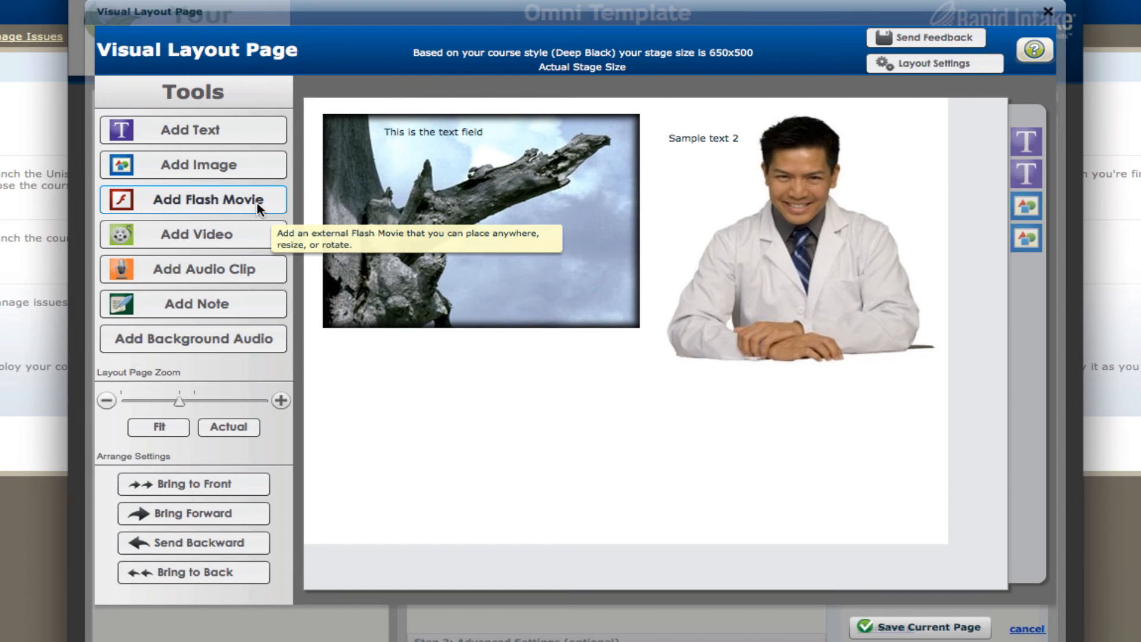
- Search the video library for "Iphone" and add apple-iphone-never_been_640x496.flv to the page without auto play
left_click(226, 238)
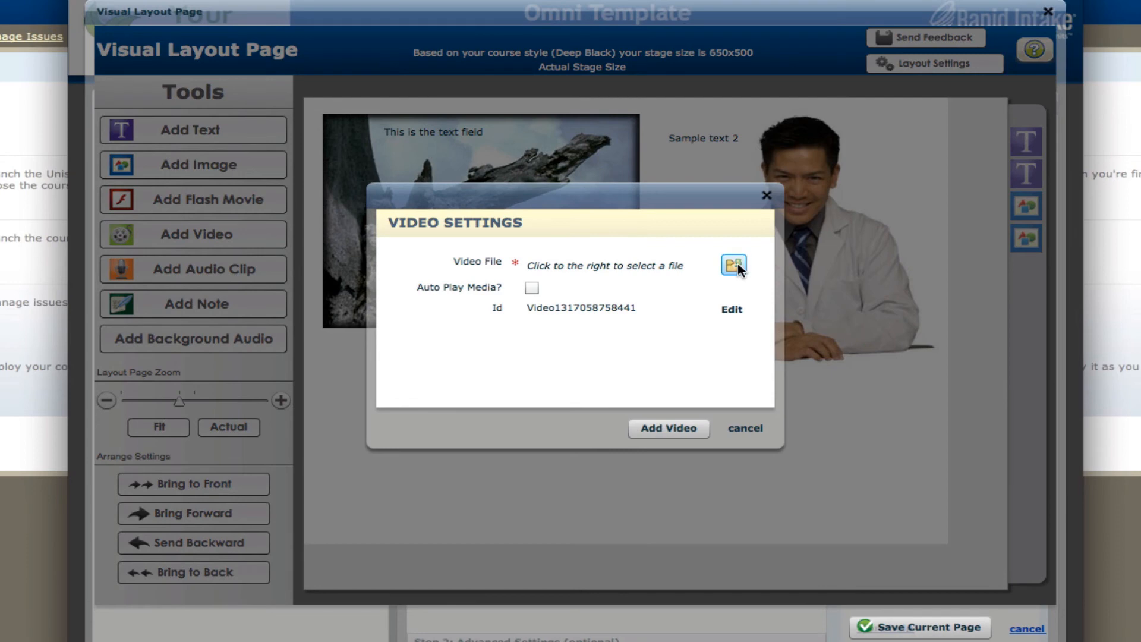
left_click(737, 265)
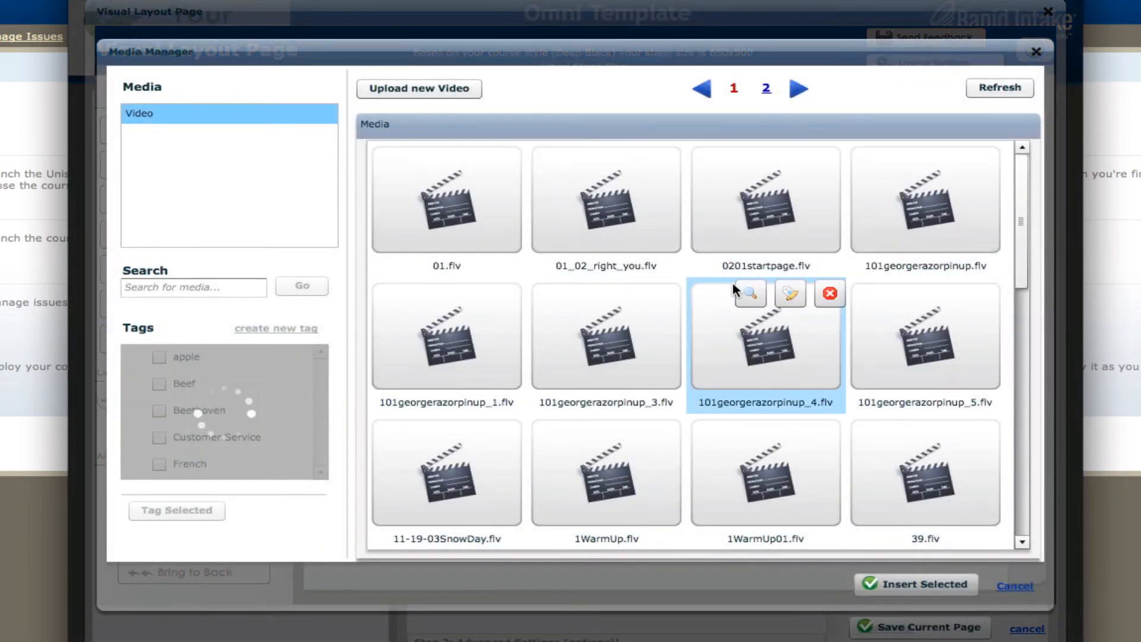
mouse_move(580, 300)
left_click(198, 288)
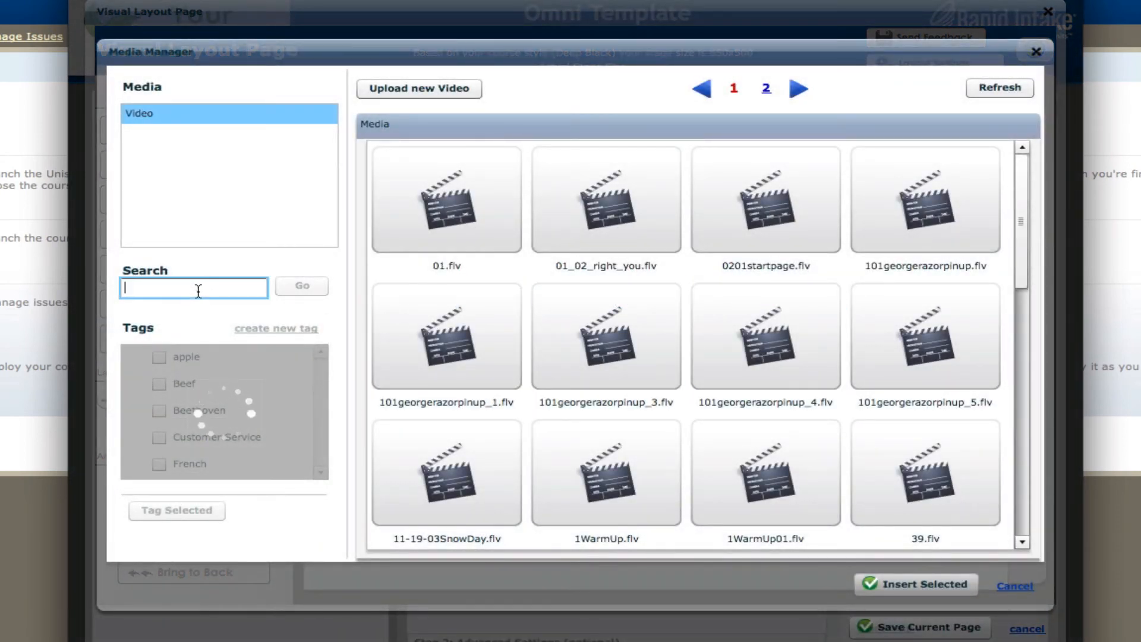
type("Iphone")
key("Return")
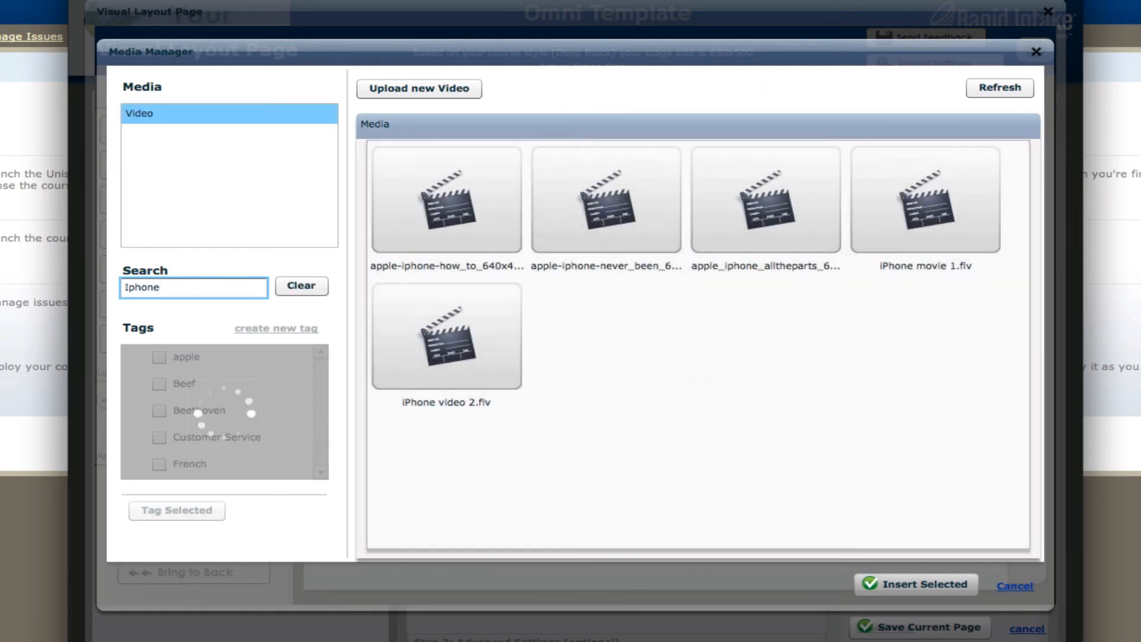
left_click(615, 208)
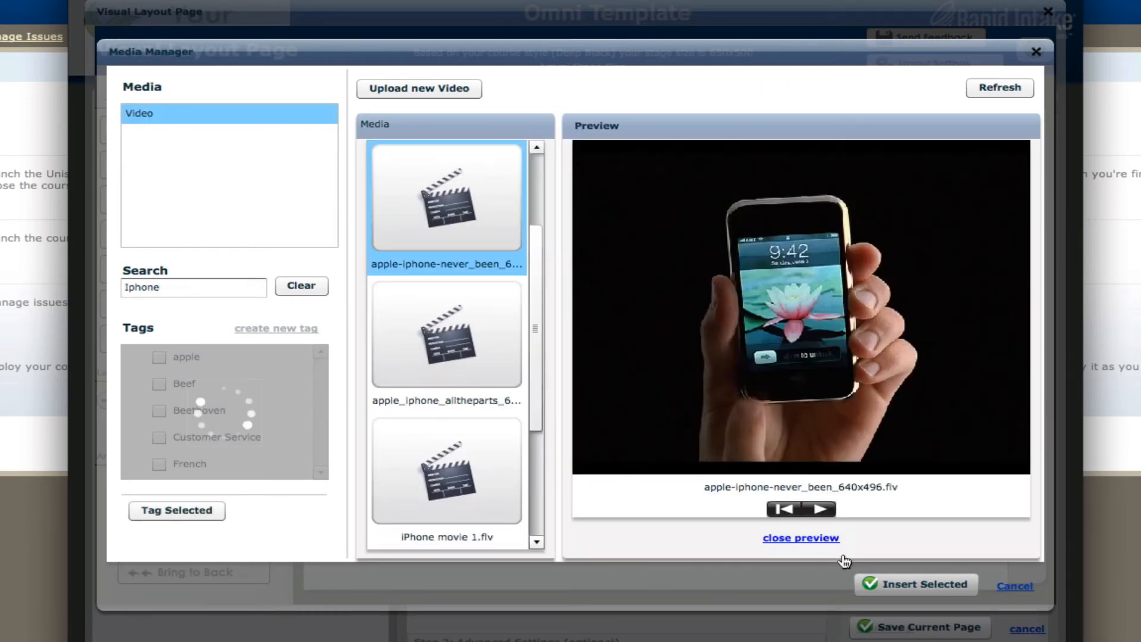
left_click(901, 596)
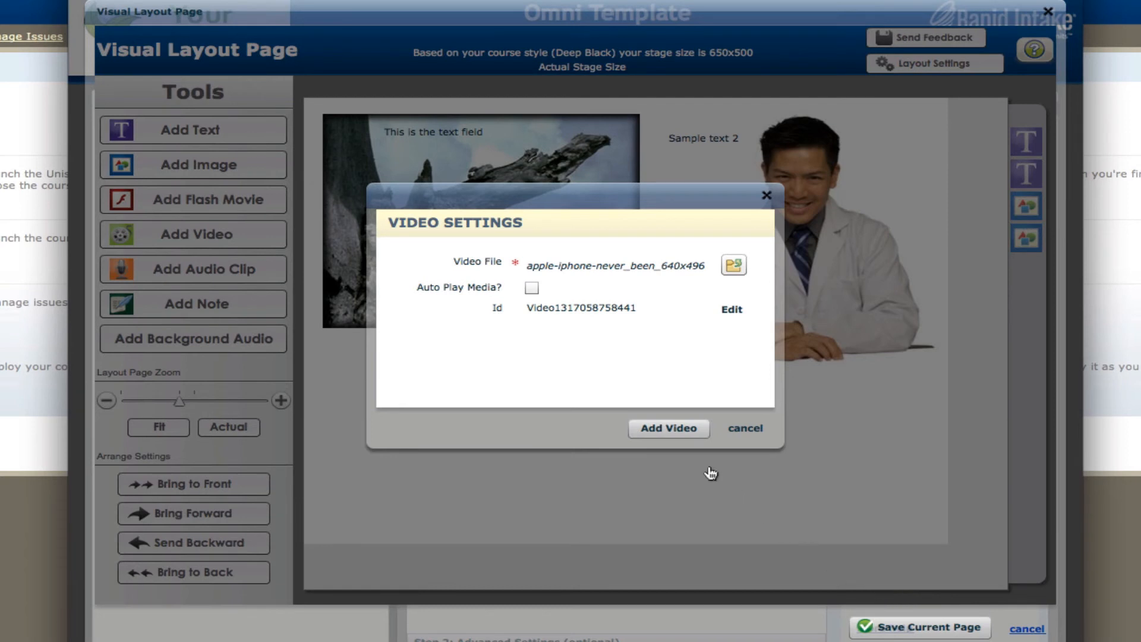
left_click(680, 436)
- Shrink the iPhone video and position it directly below the tree image within the stage
left_click_drag(513, 324, 534, 448)
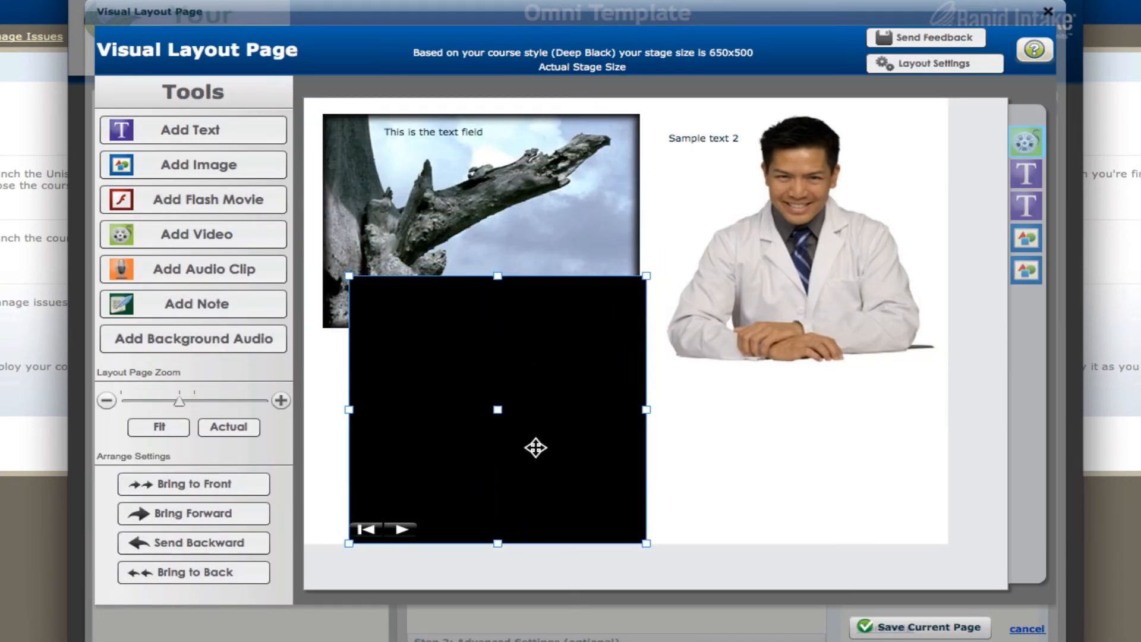
left_click_drag(645, 276, 606, 359)
left_click_drag(517, 389, 505, 387)
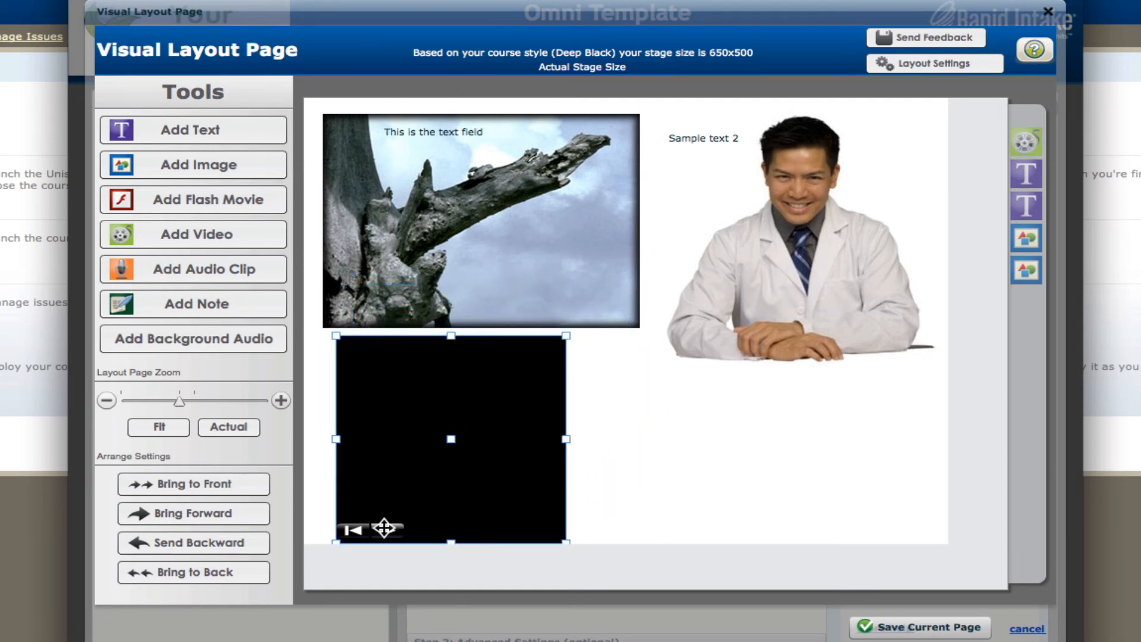
- Try playing the iPhone video on the stage, and delete it from the page
left_click(389, 530)
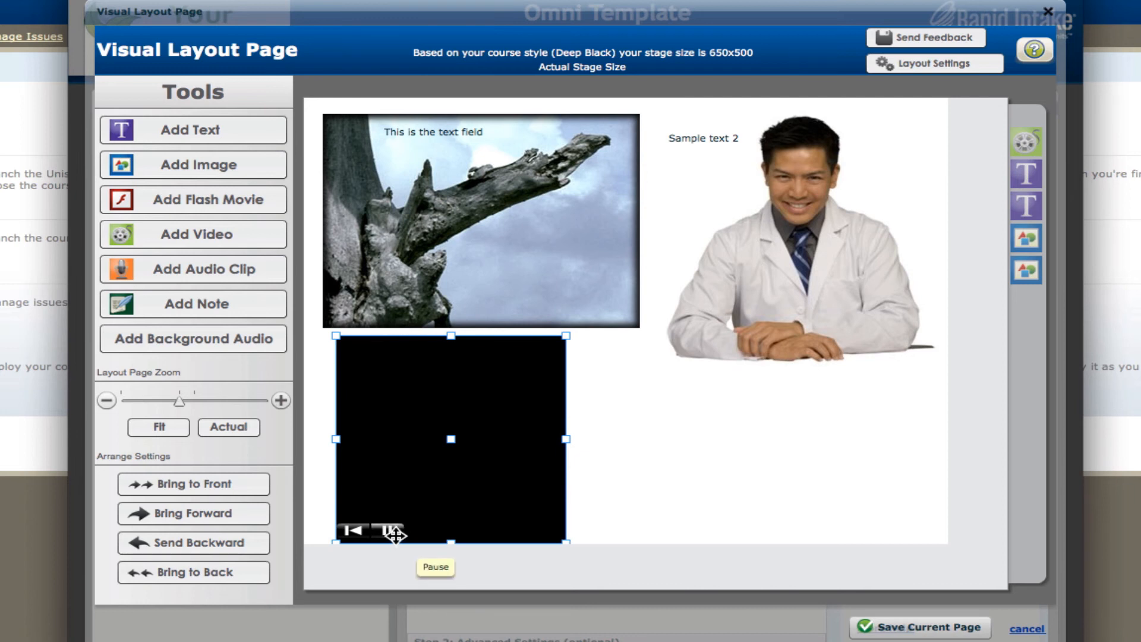
left_click(393, 533)
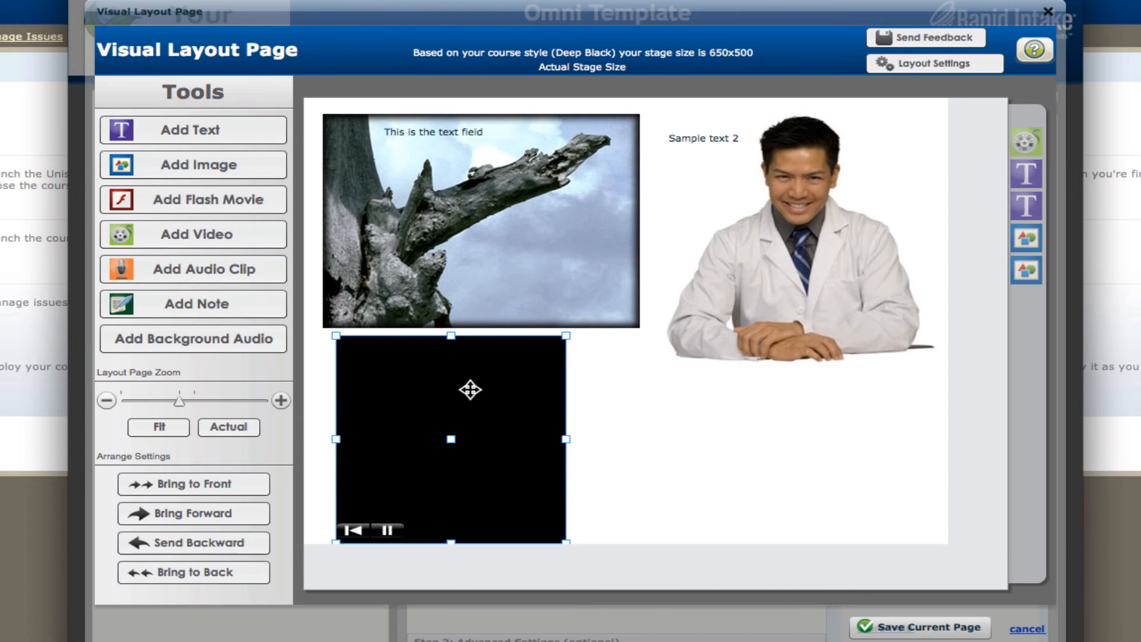
left_click_drag(469, 387, 509, 380)
key("Delete")
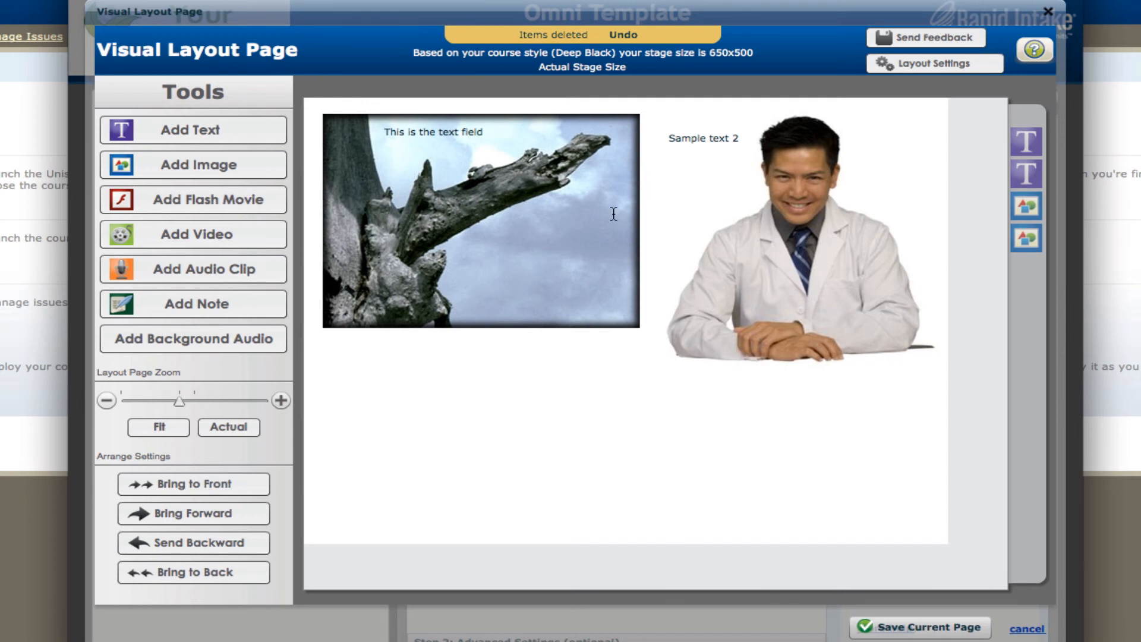
- Set the tree image's transparency to 92 in its image settings and update it
left_click(600, 172)
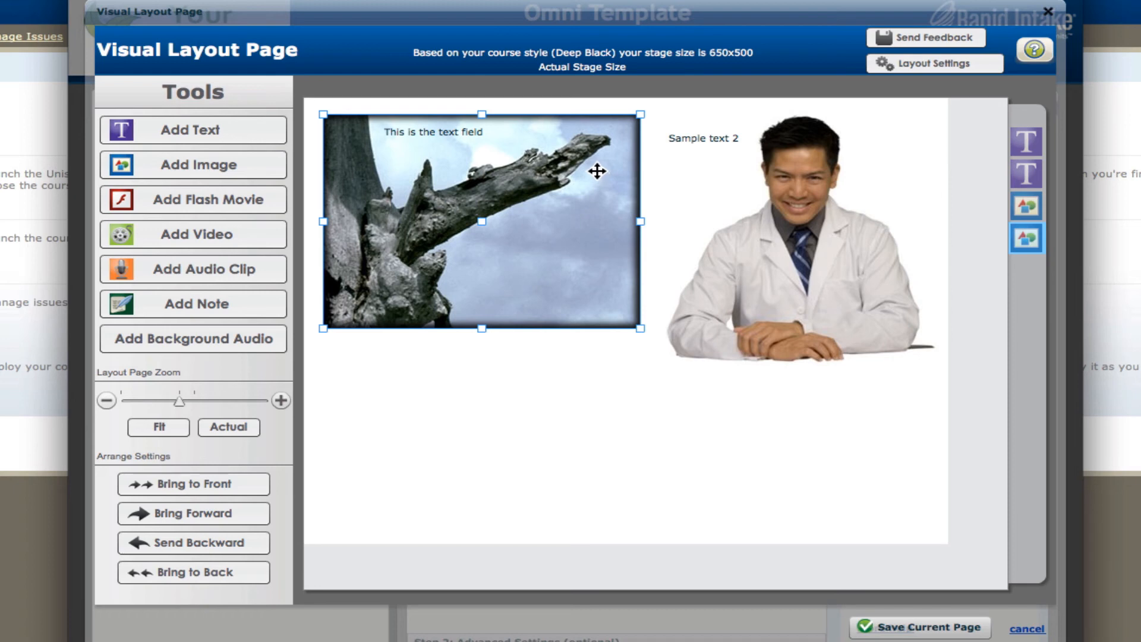
double_click(586, 161)
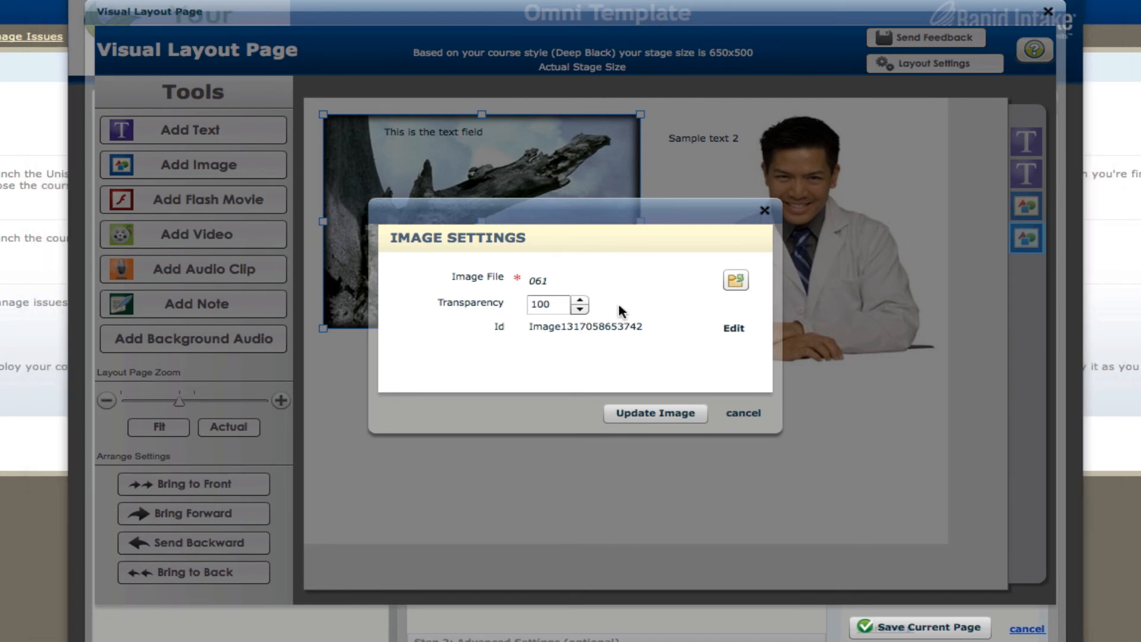
left_click(579, 309)
left_click(580, 309)
left_click(579, 309)
left_click(579, 309)
left_click(579, 309)
left_click(580, 309)
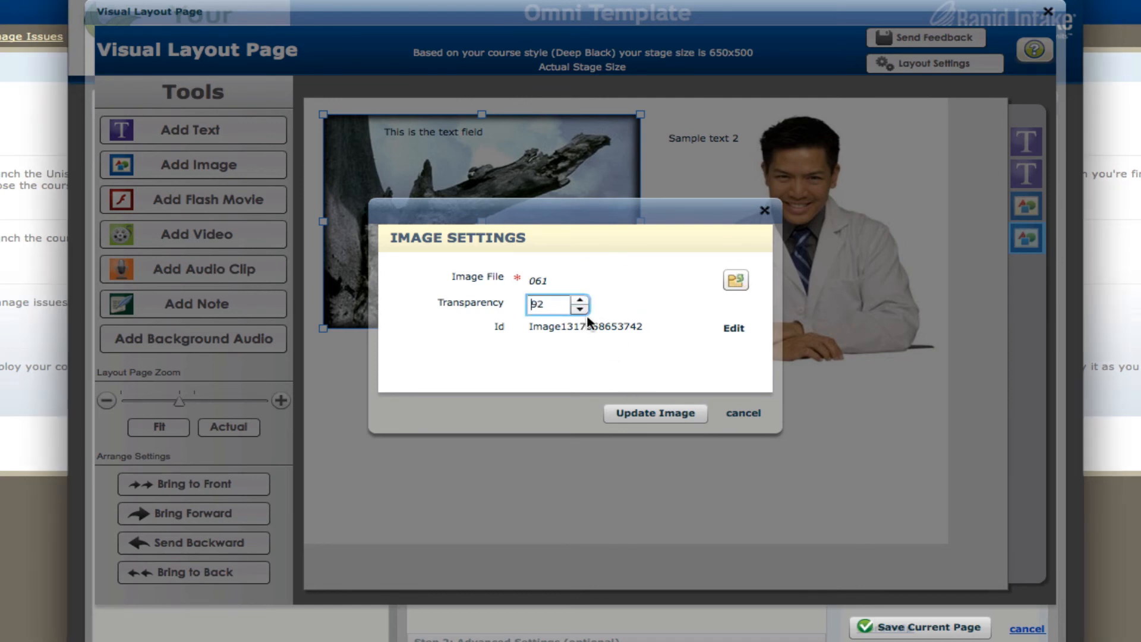
left_click(656, 413)
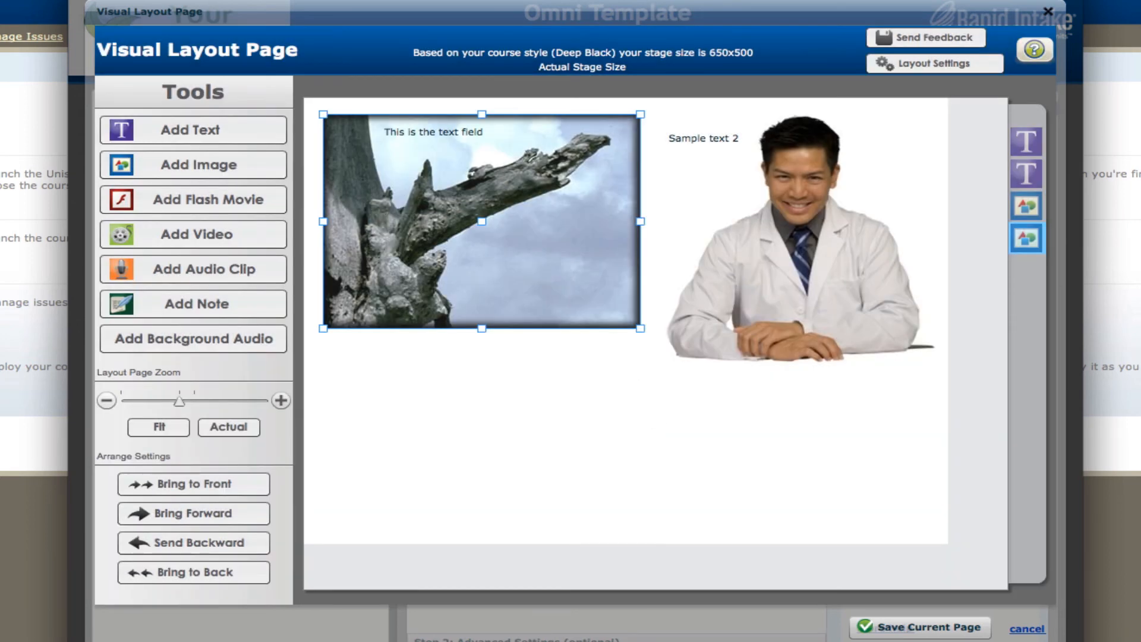
- Look over the text settings of the "Sample text 2" field and close them without applying changes
double_click(720, 142)
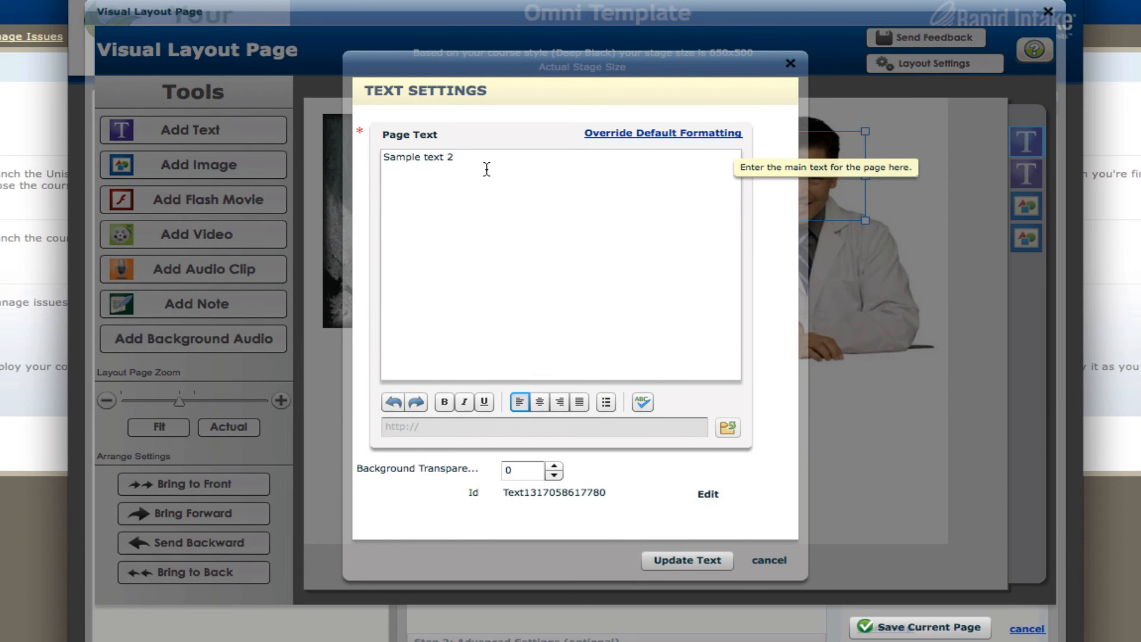
left_click(485, 171)
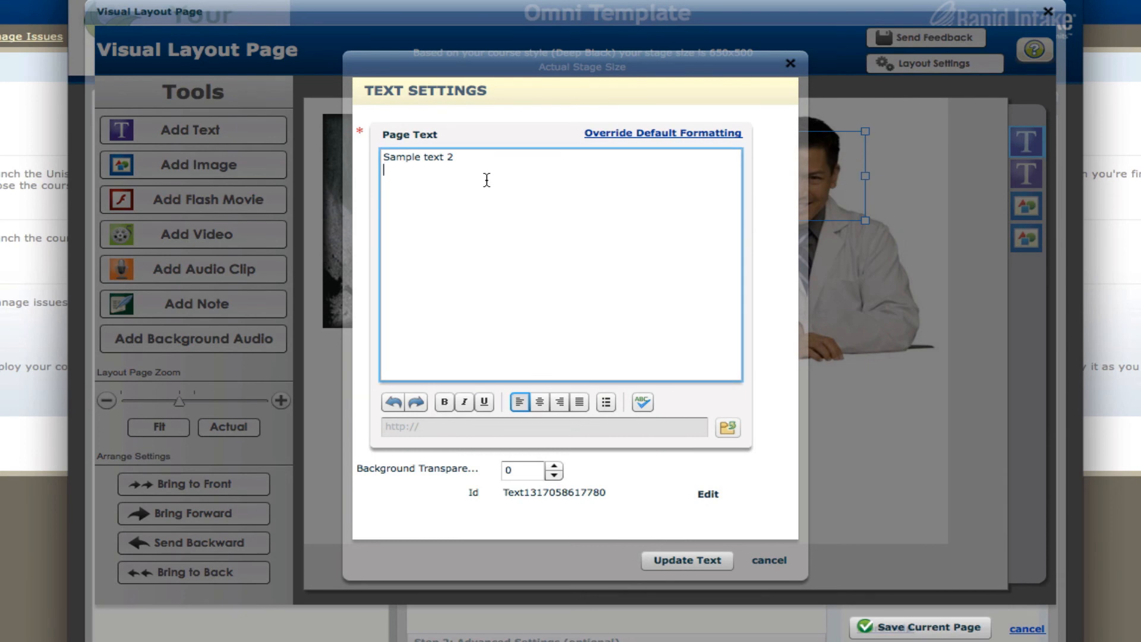
left_click(769, 562)
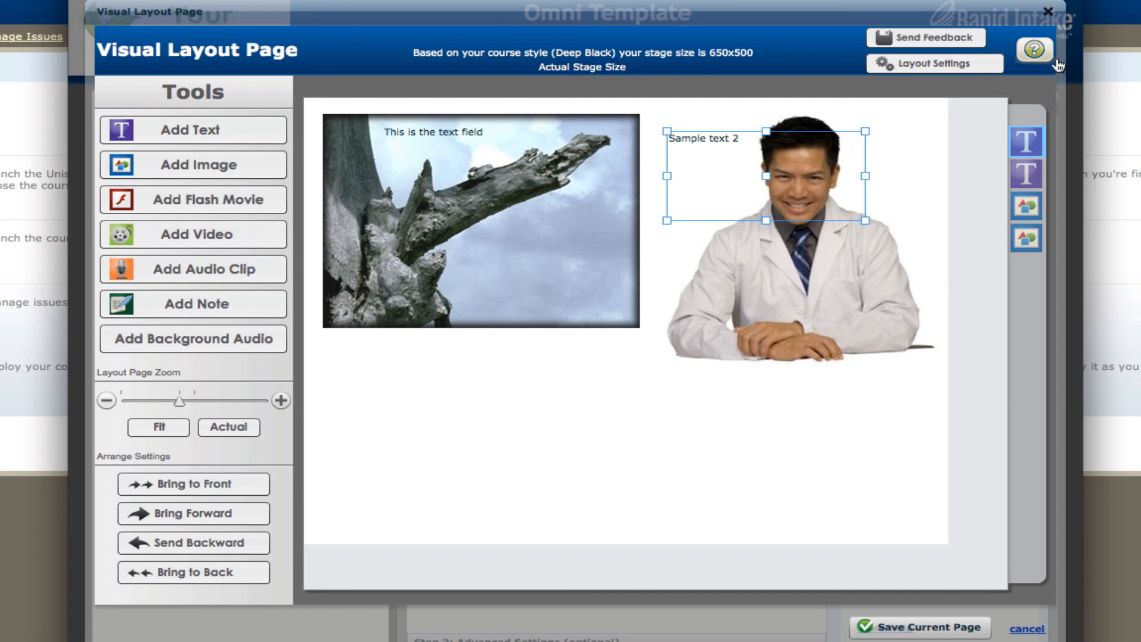
- Review the layout settings for scaling, locking, deletion, selection and grid options, leaving them as they are
left_click(979, 70)
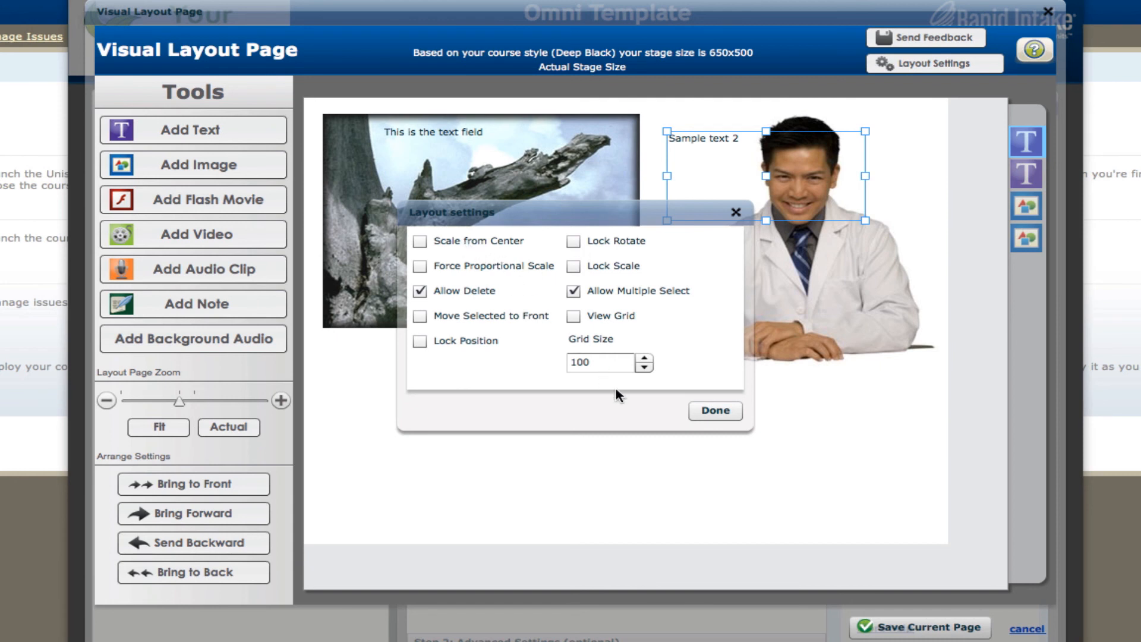
left_click(716, 410)
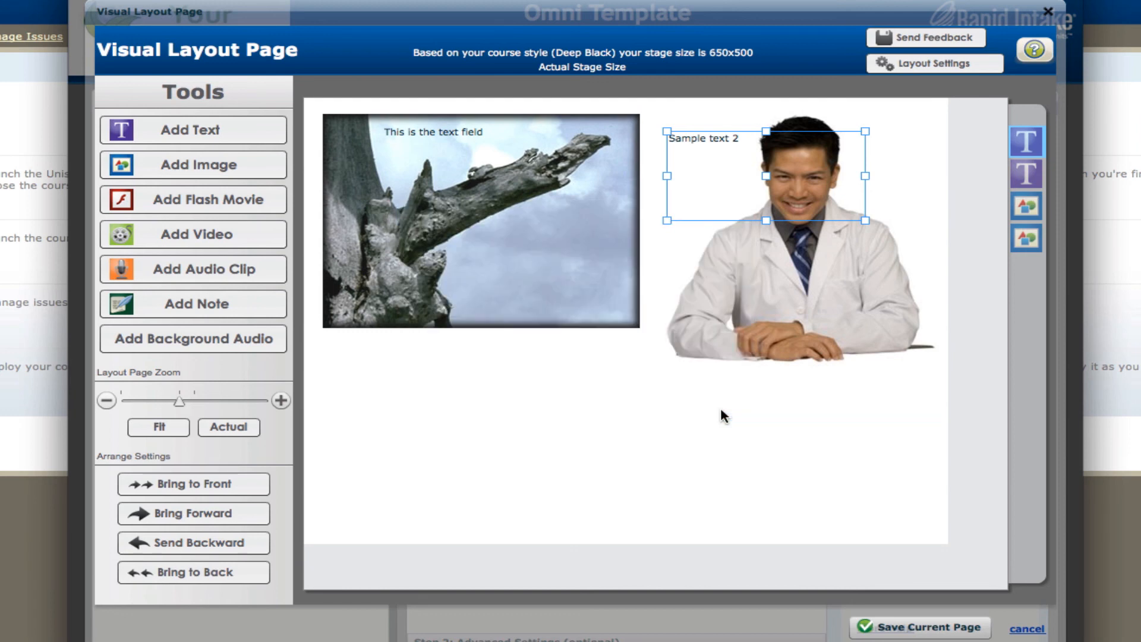
- Save the current page, reopen it in the layout editor to check it, and exit without further changes
left_click(925, 634)
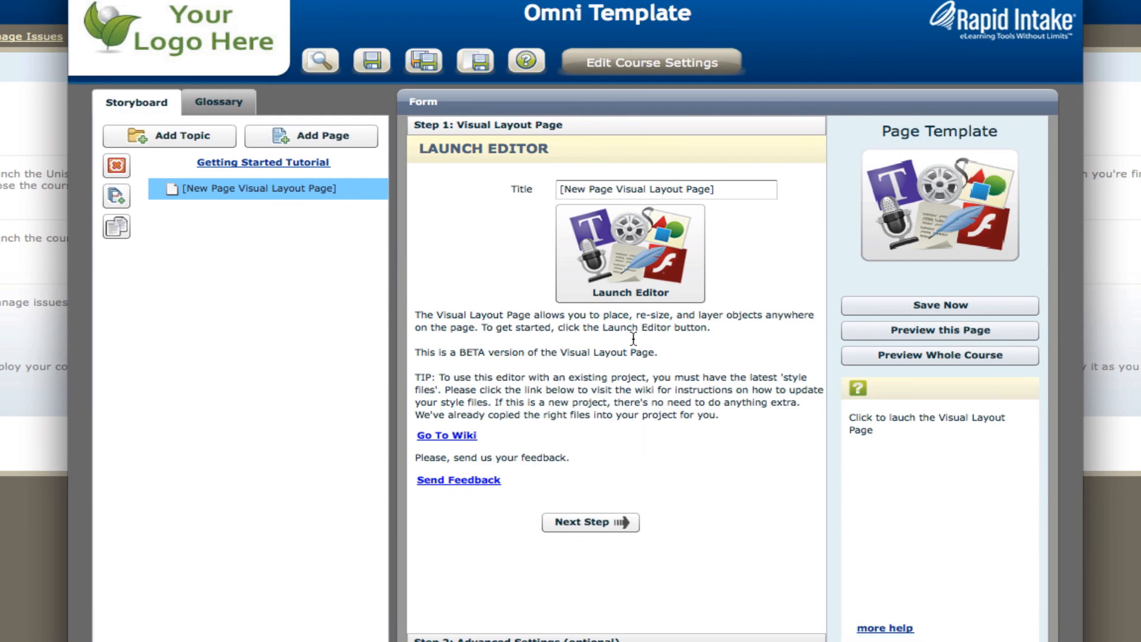
left_click(628, 255)
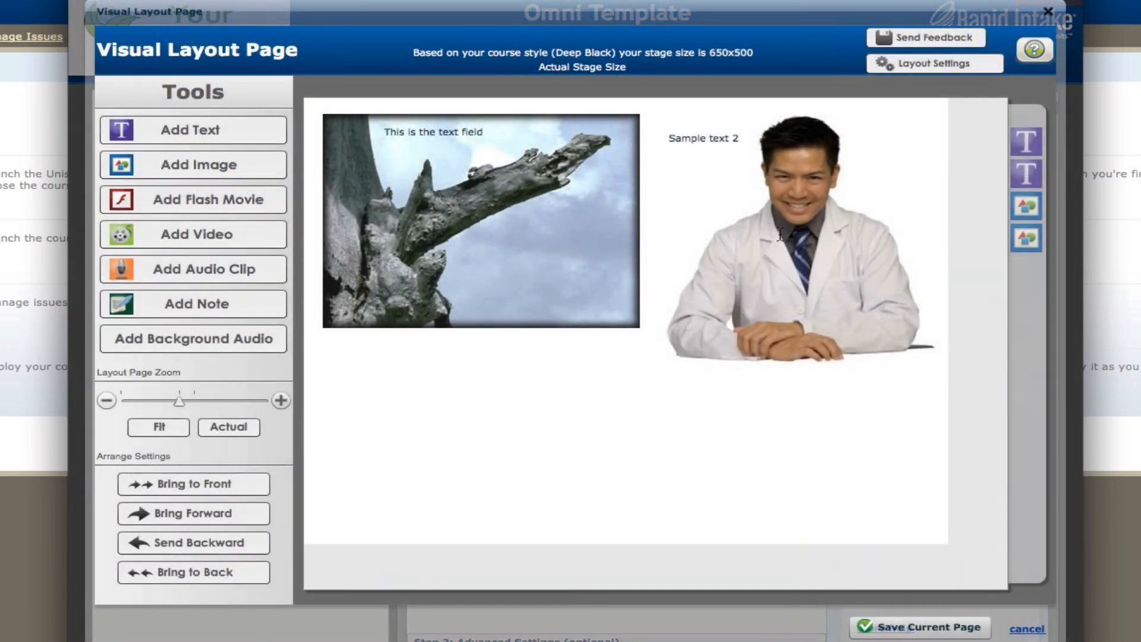
left_click(1017, 629)
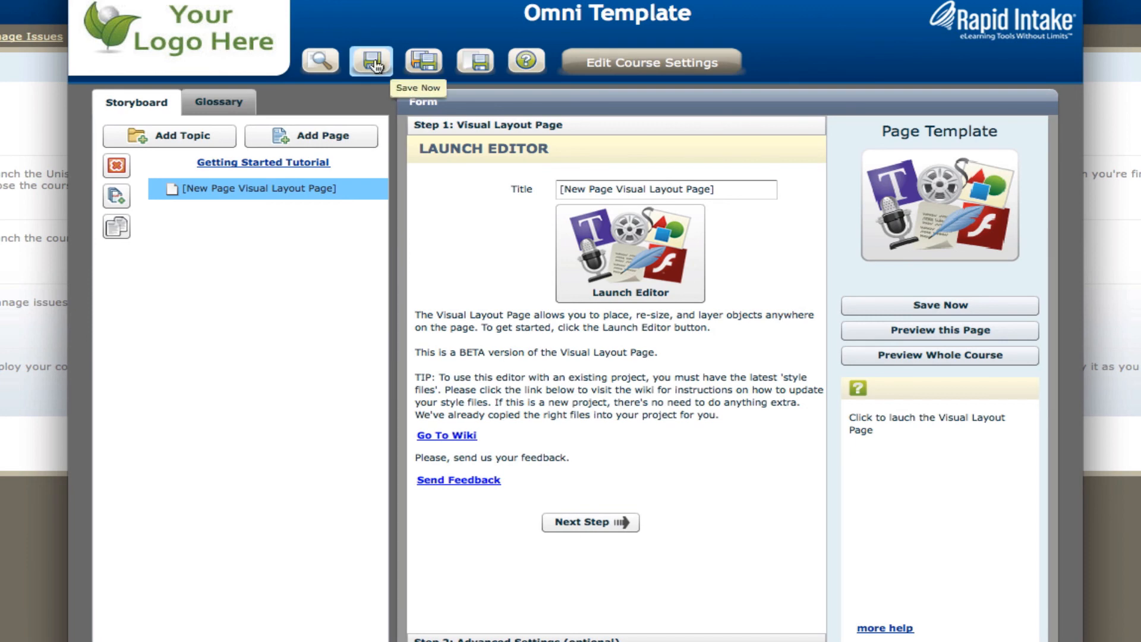
- Preview the course in its own window, examine the Visual Layout Page there, and close the preview
left_click(333, 65)
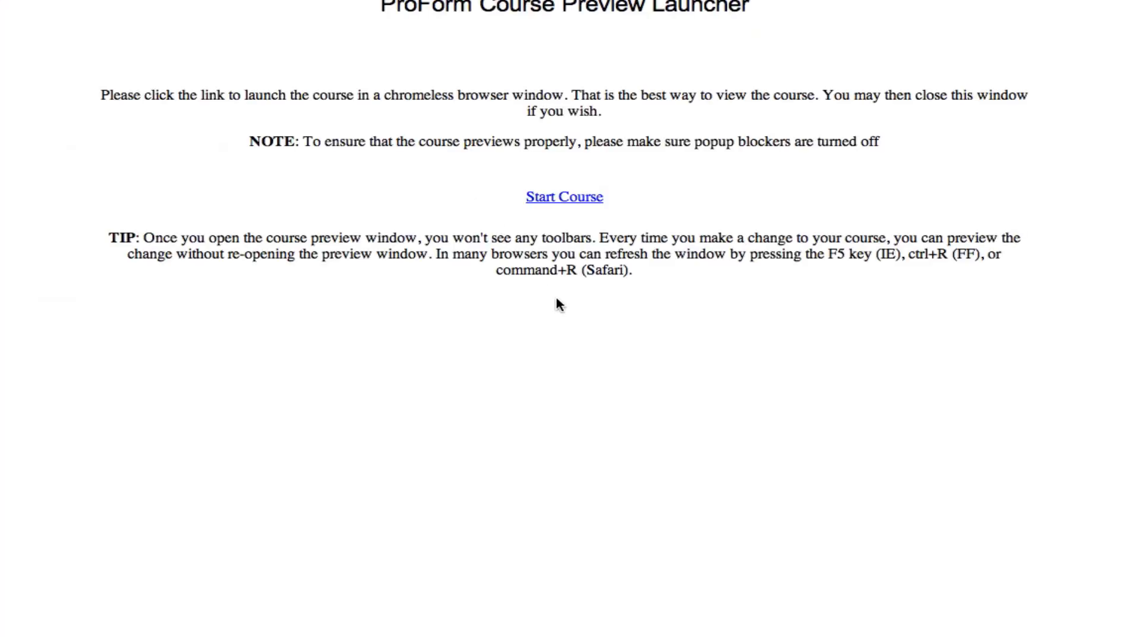
left_click(593, 198)
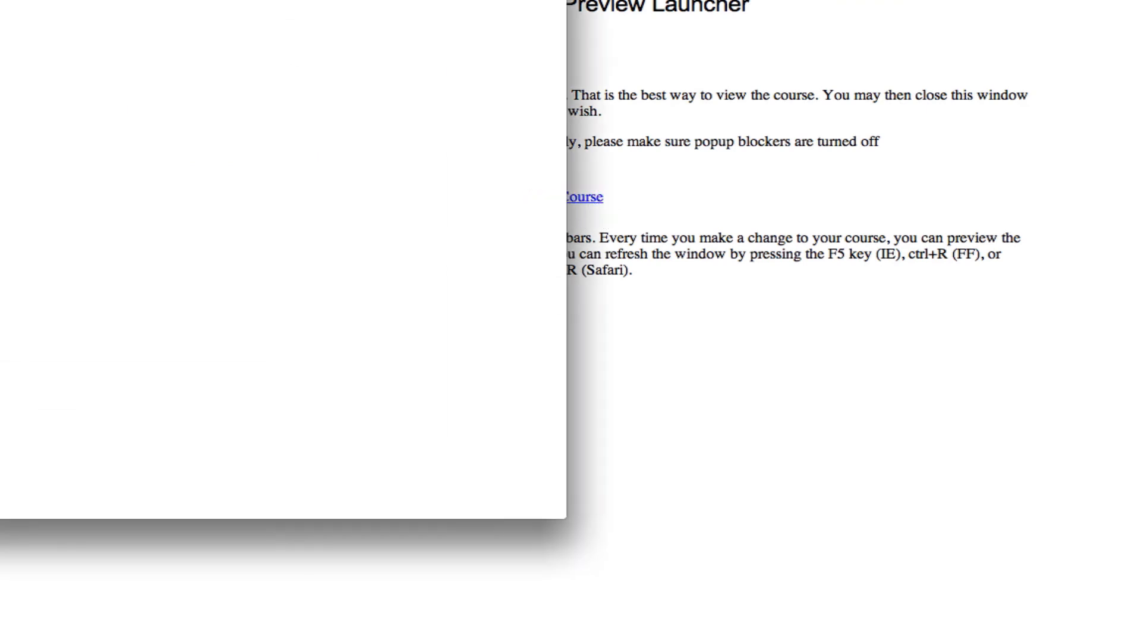
left_click_drag(270, 0, 707, 19)
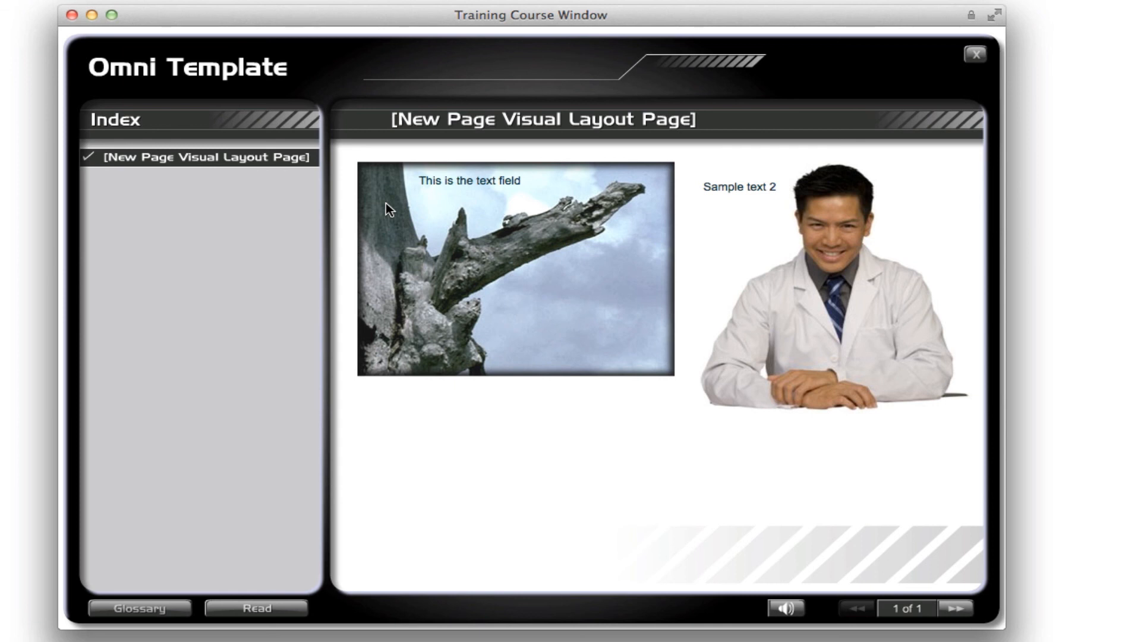
key("super+w")
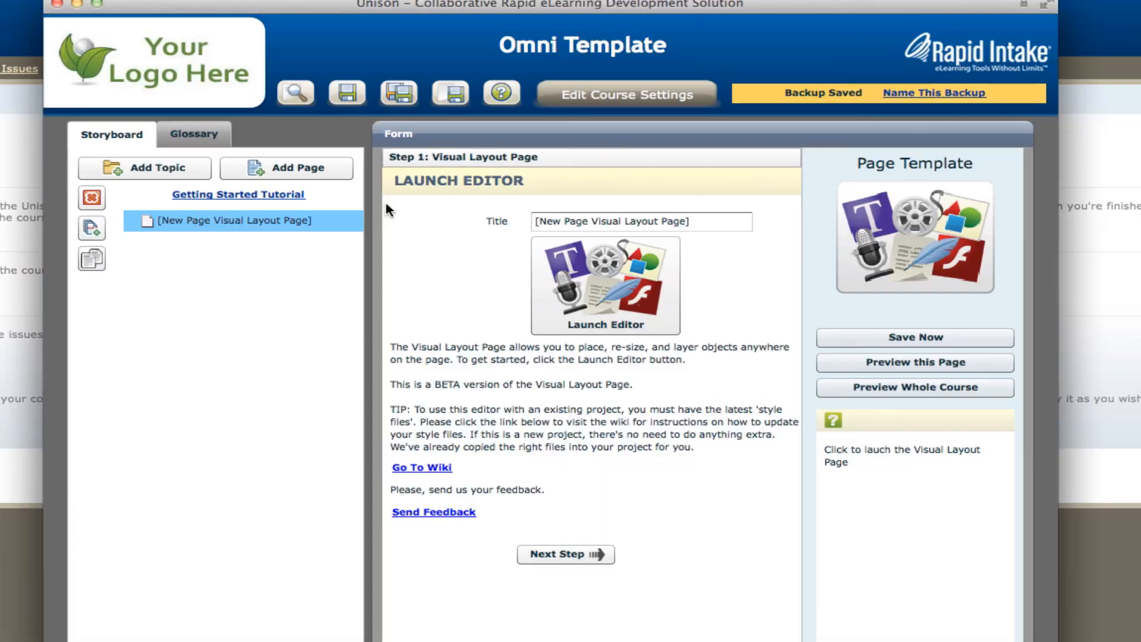
- Add a second Visual Layout Page to the course storyboard
left_click(309, 169)
left_click(449, 231)
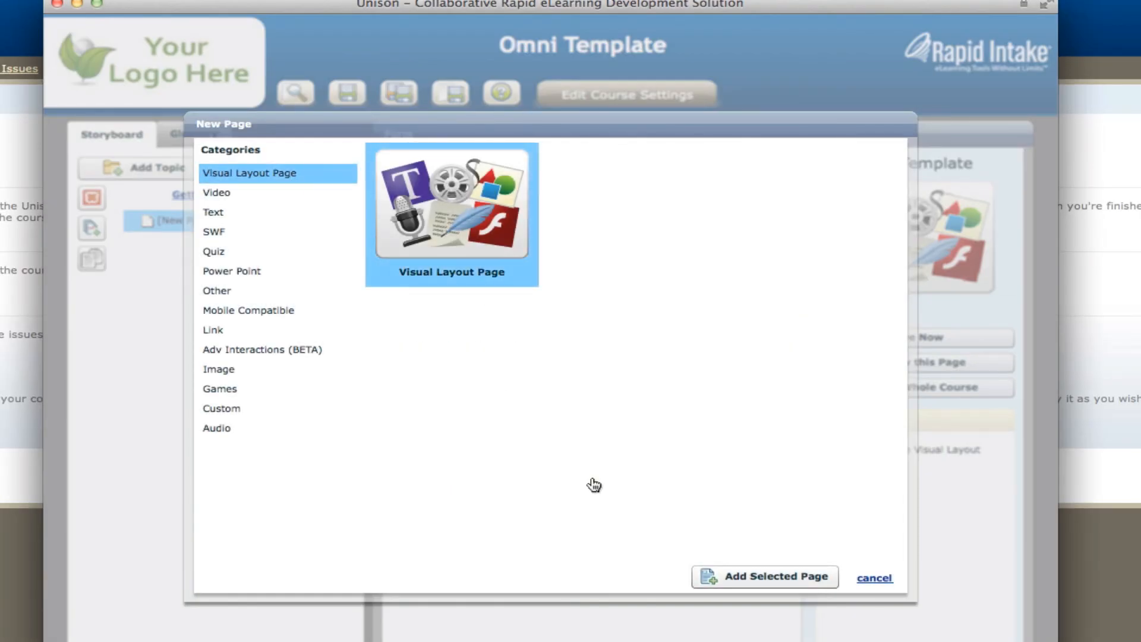
left_click(797, 589)
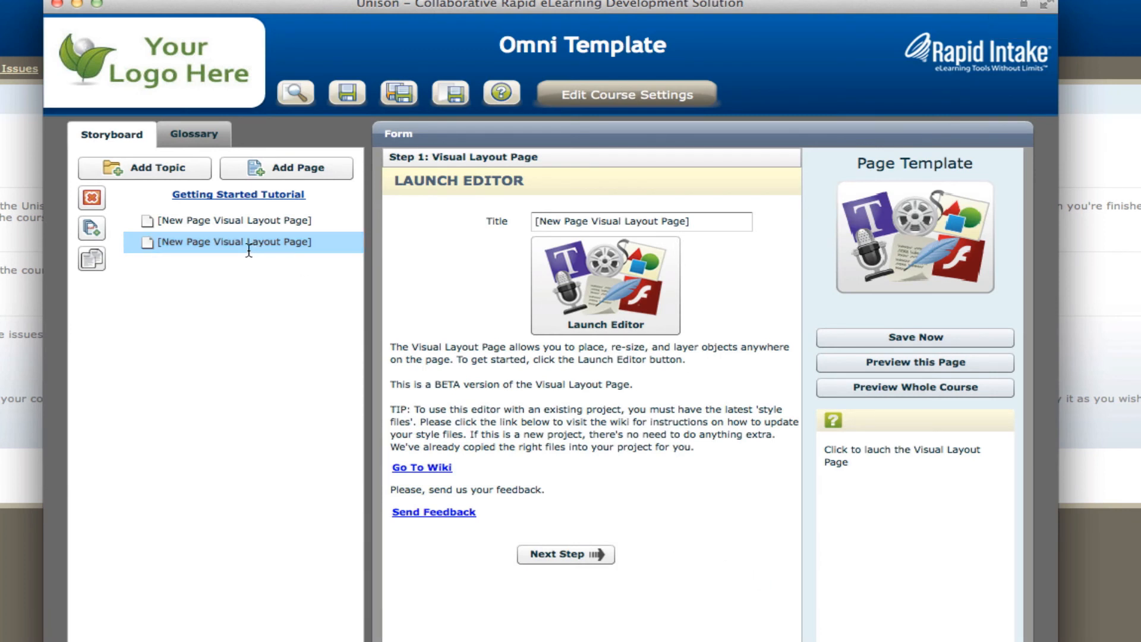